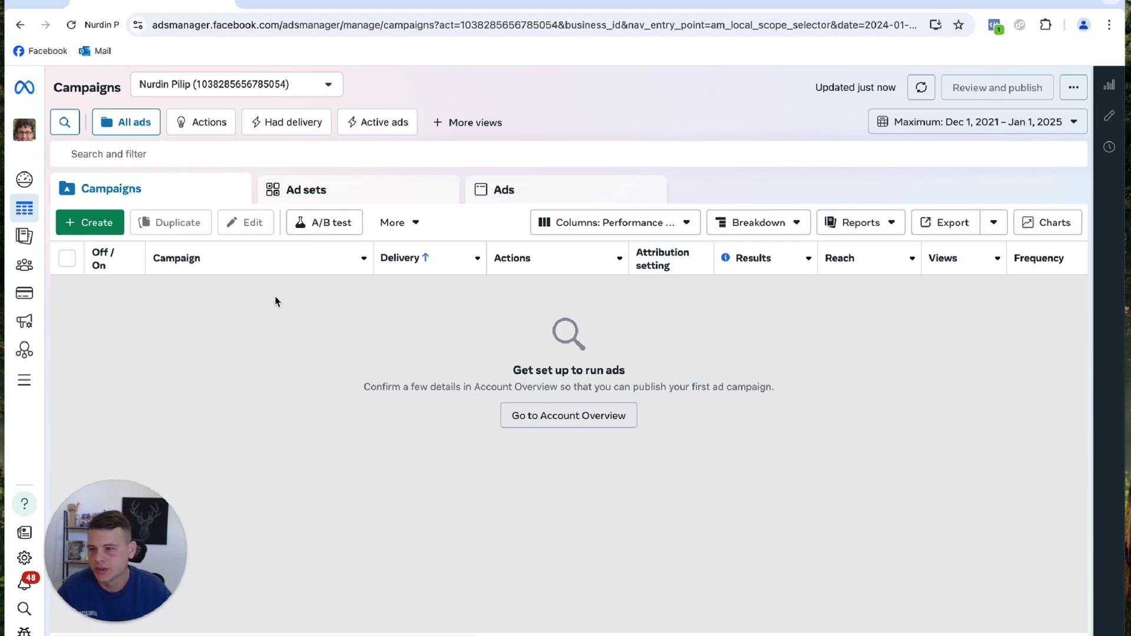
Create a new Leads-objective campaign using manual setup to open its draft.
left_click(93, 224)
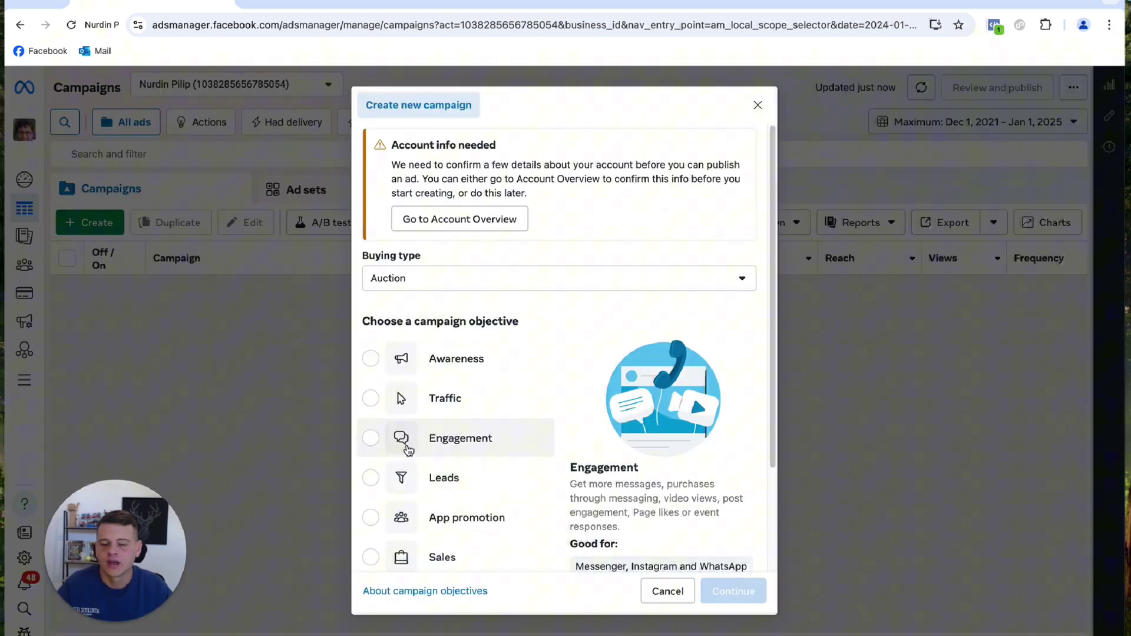
scroll(406, 439, "down", 3)
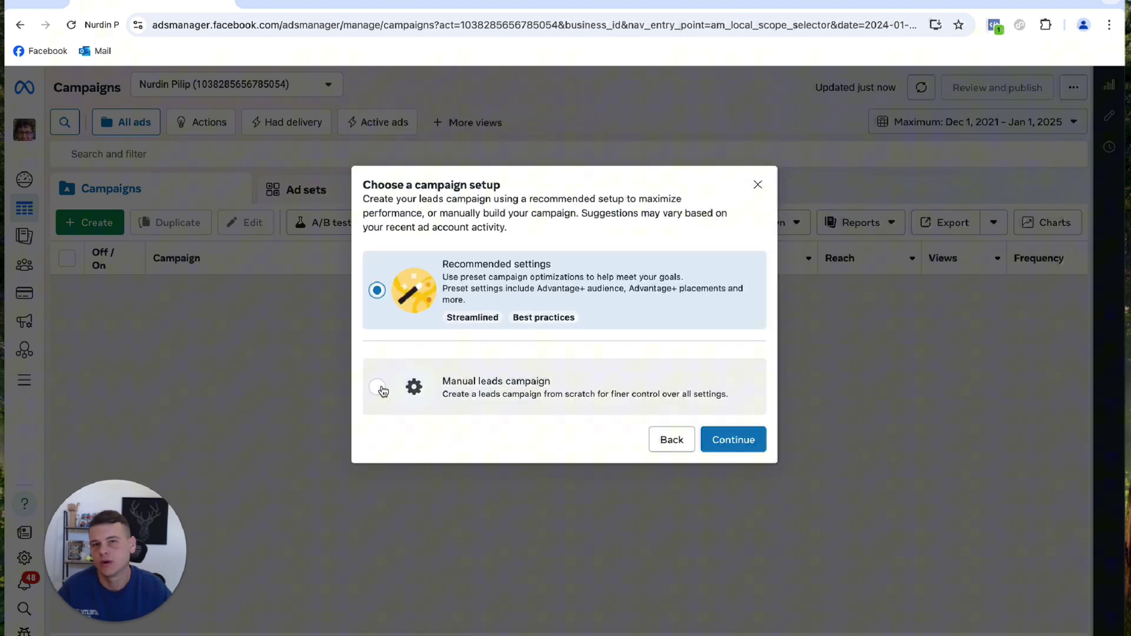
left_click(379, 388)
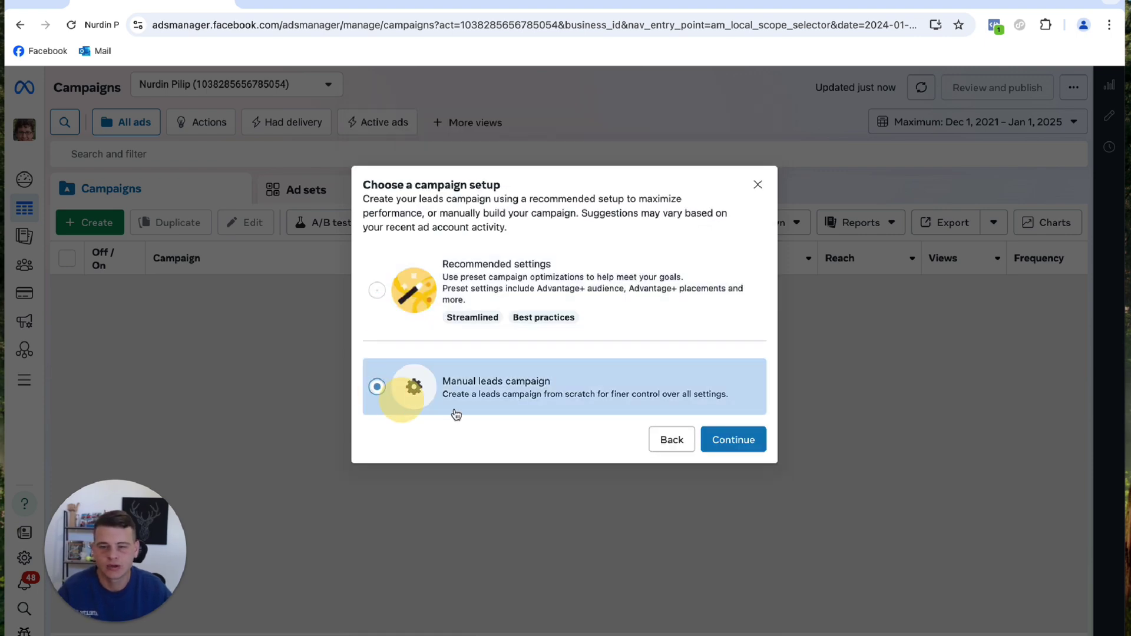
left_click(734, 441)
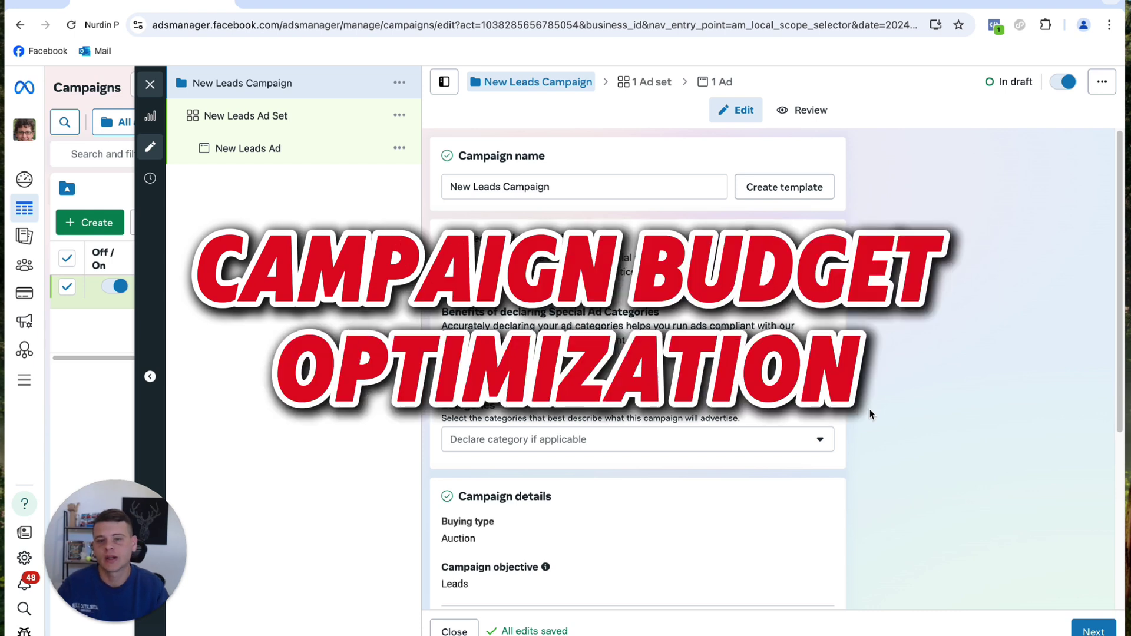
Name the campaign 'Retargeting campaign' and enable Advantage campaign budget at Rp200,000 daily.
triple_click(591, 184)
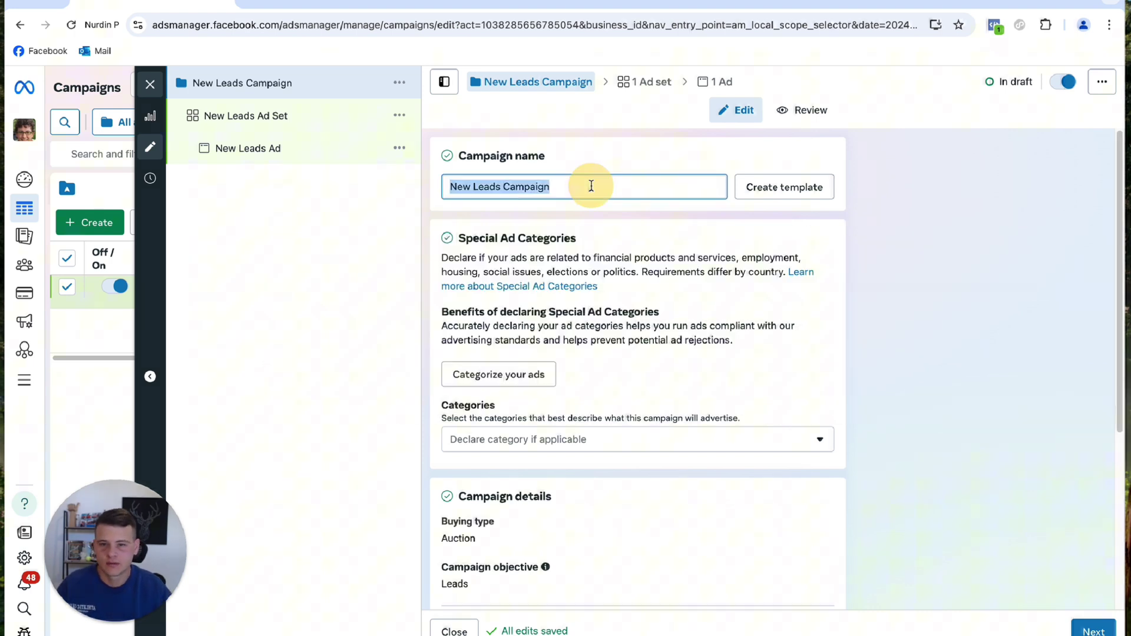
type("Reatargeting camoa")
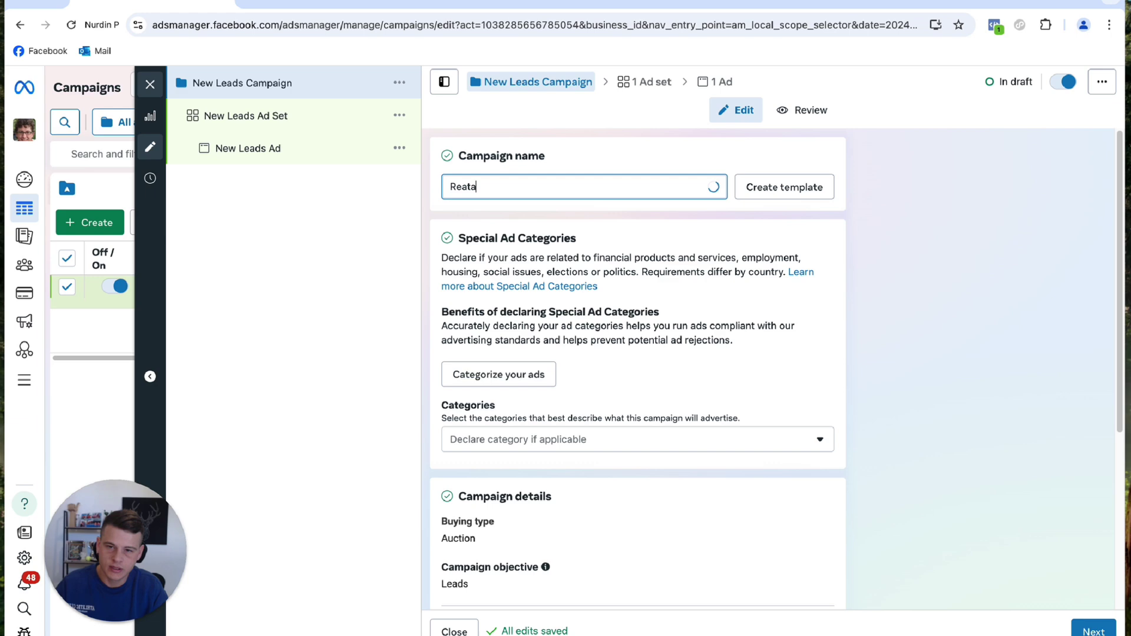
key("BackSpace")
key("BackSpace")
type("paign")
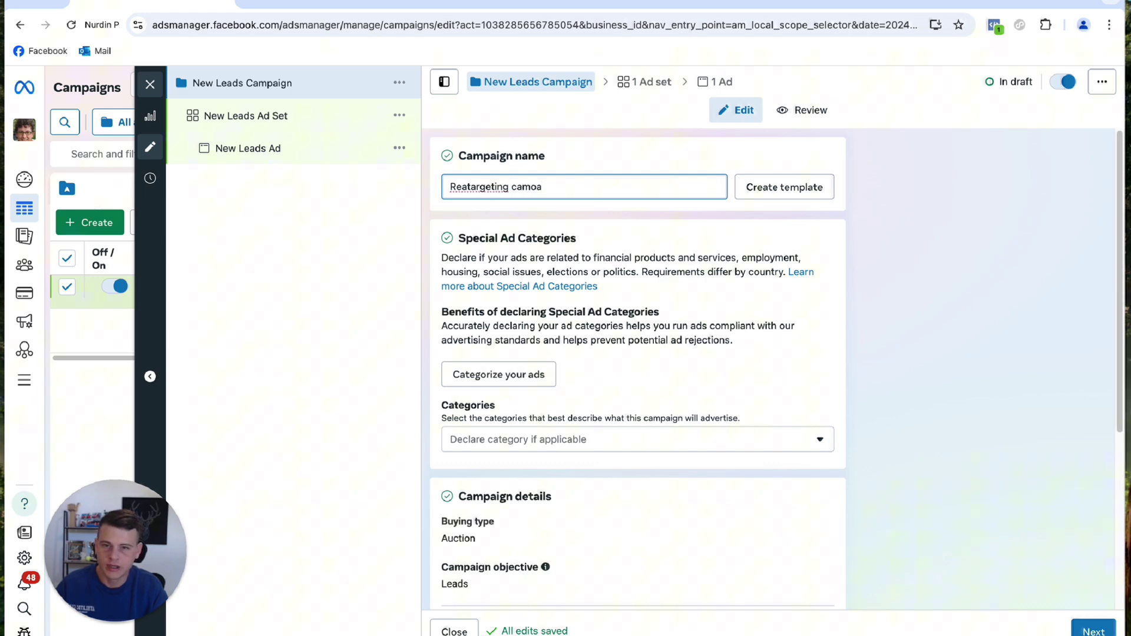
scroll(480, 409, "down", 5)
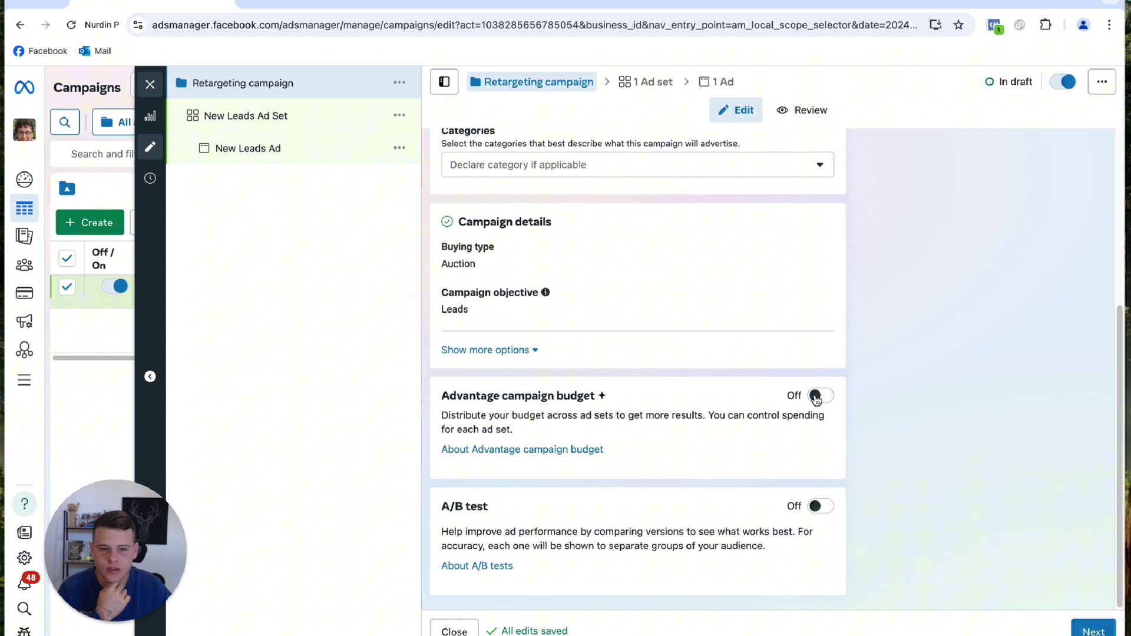
left_click(815, 396)
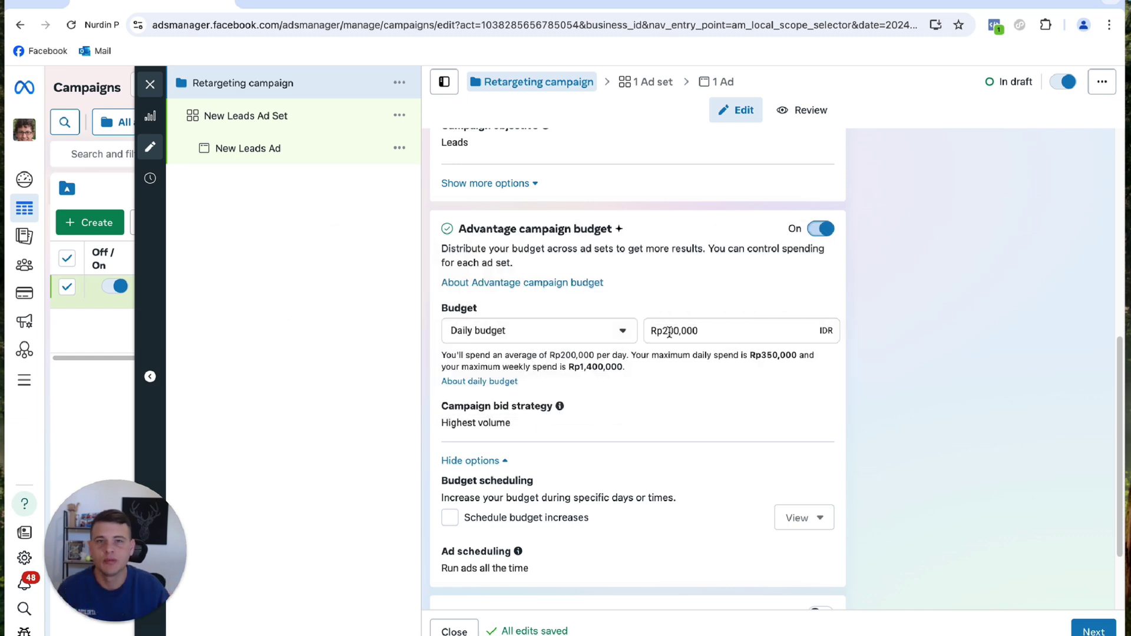
scroll(669, 332, "down", 2)
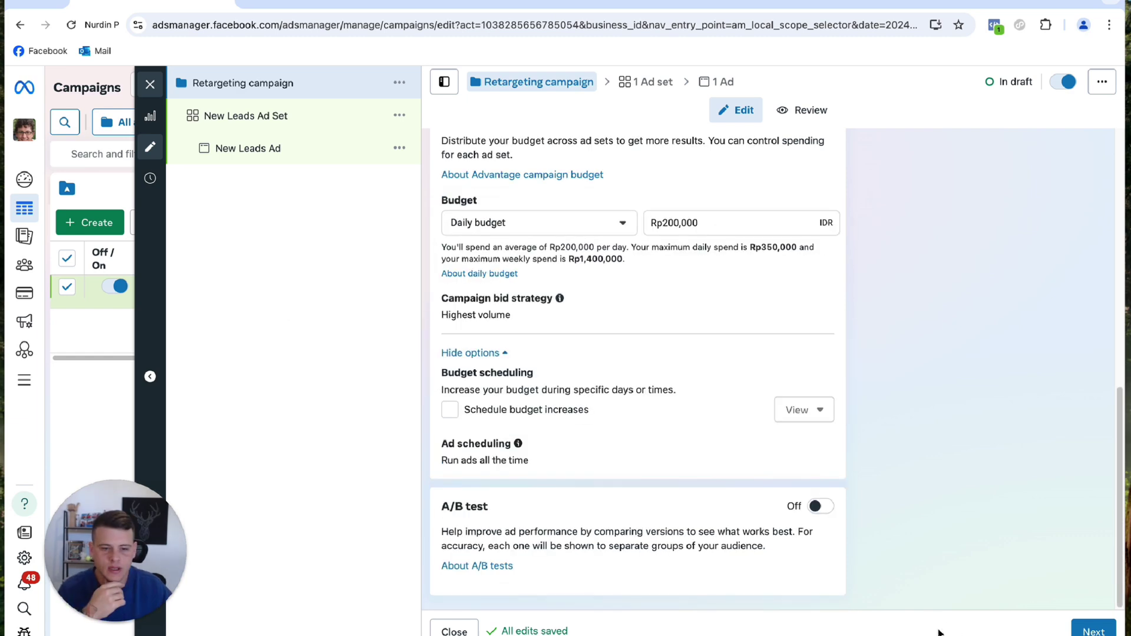
Go to the ad set and turn on Dynamic creative.
left_click(1092, 629)
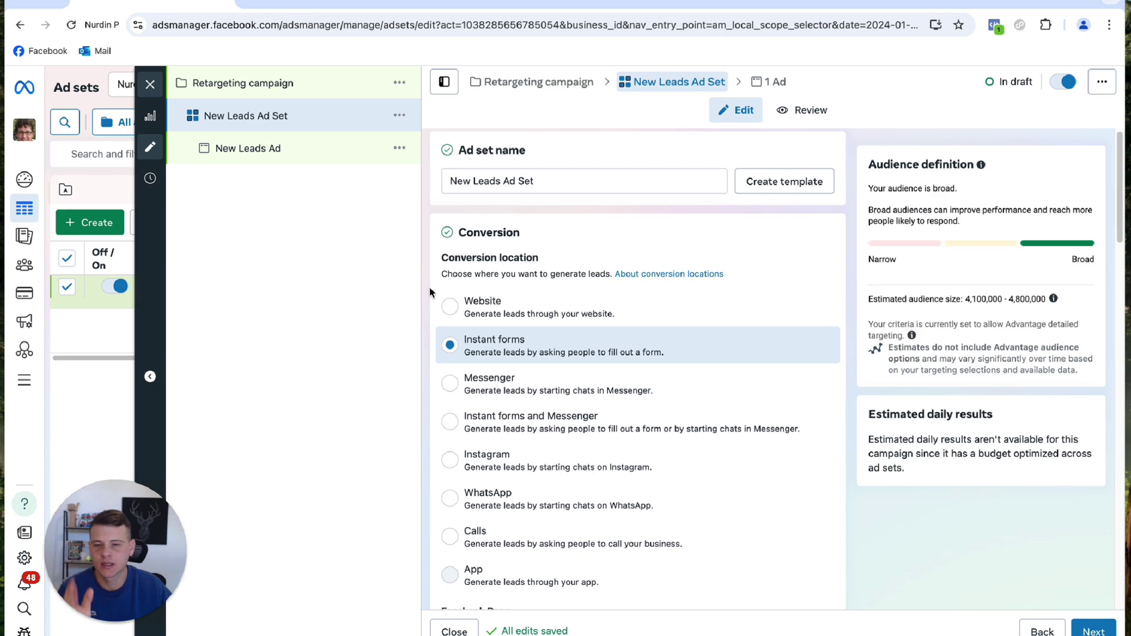
scroll(429, 291, "down", 3)
scroll(429, 288, "down", 3)
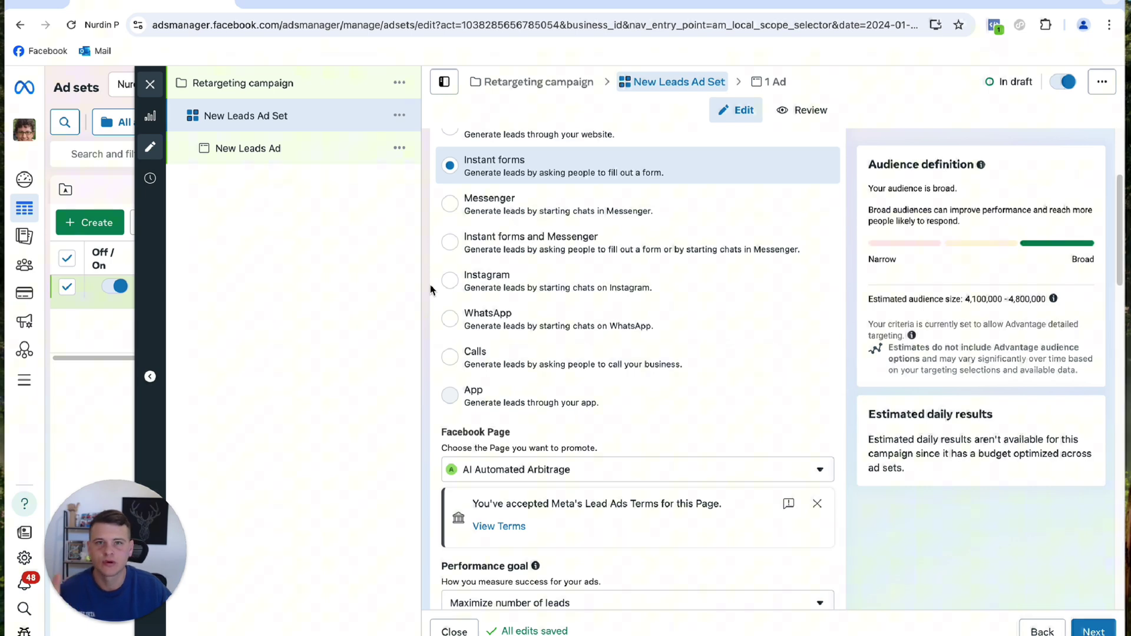
scroll(426, 291, "down", 15)
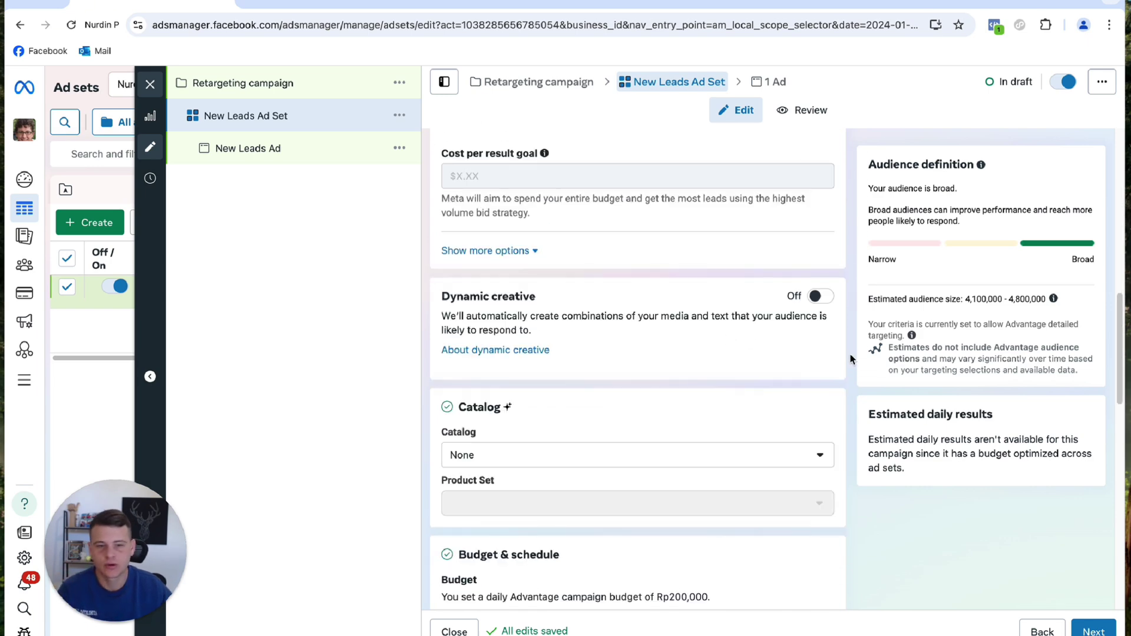
left_click(818, 296)
left_click(722, 389)
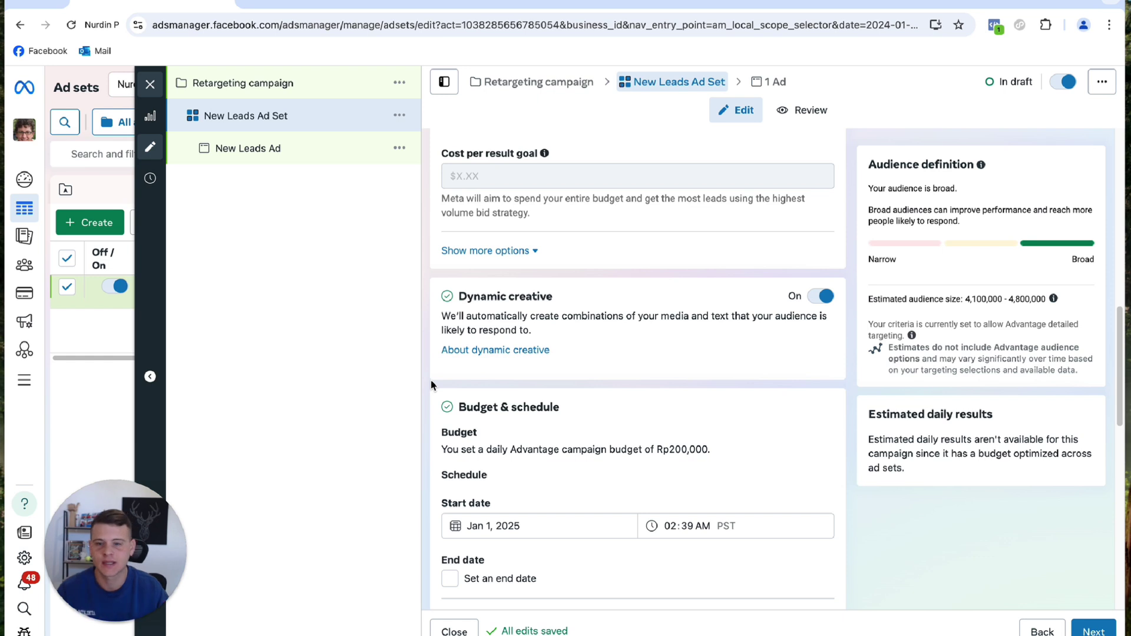
Set the ad set start to Jan 2, 2025 at 12:00 AM.
scroll(429, 380, "down", 4)
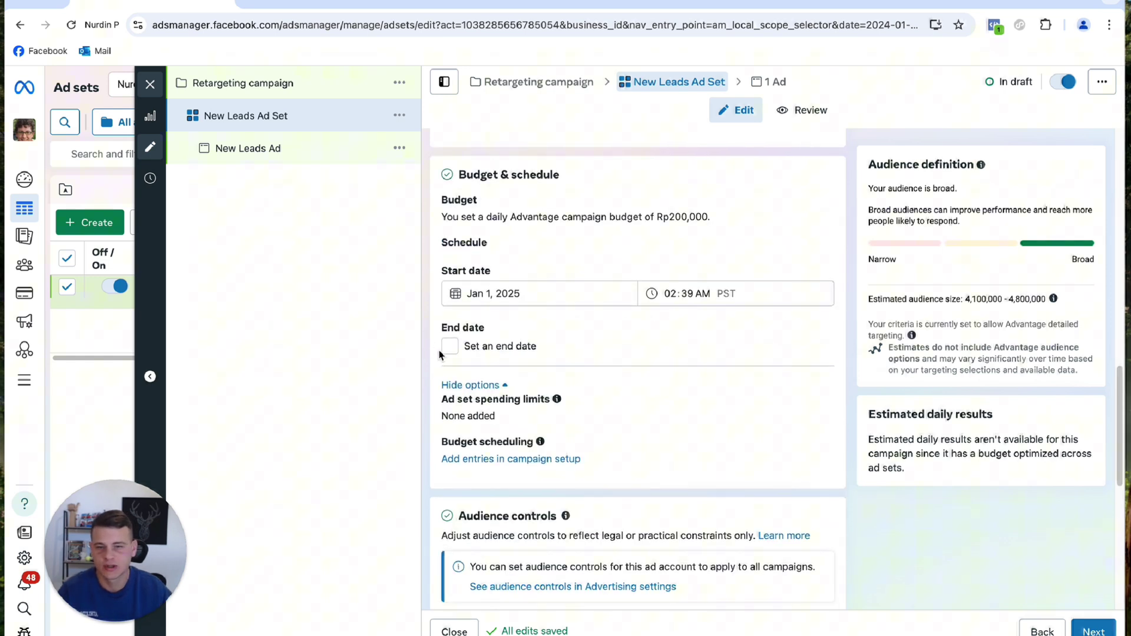
left_click(500, 293)
left_click(555, 365)
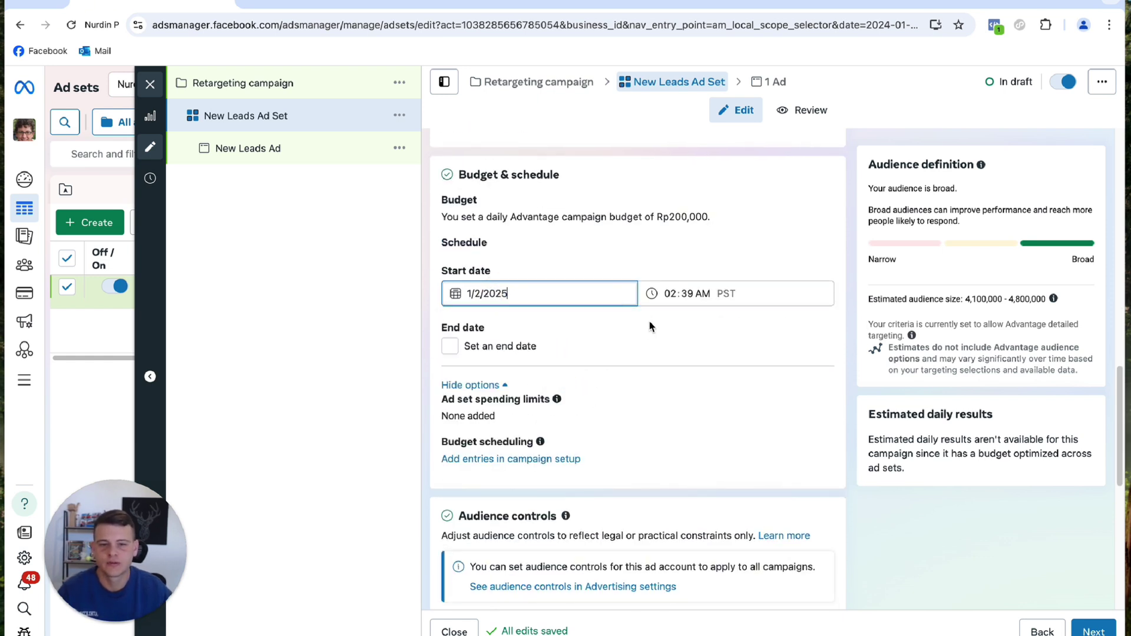
left_click(671, 294)
type("1200")
scroll(428, 306, "down", 2)
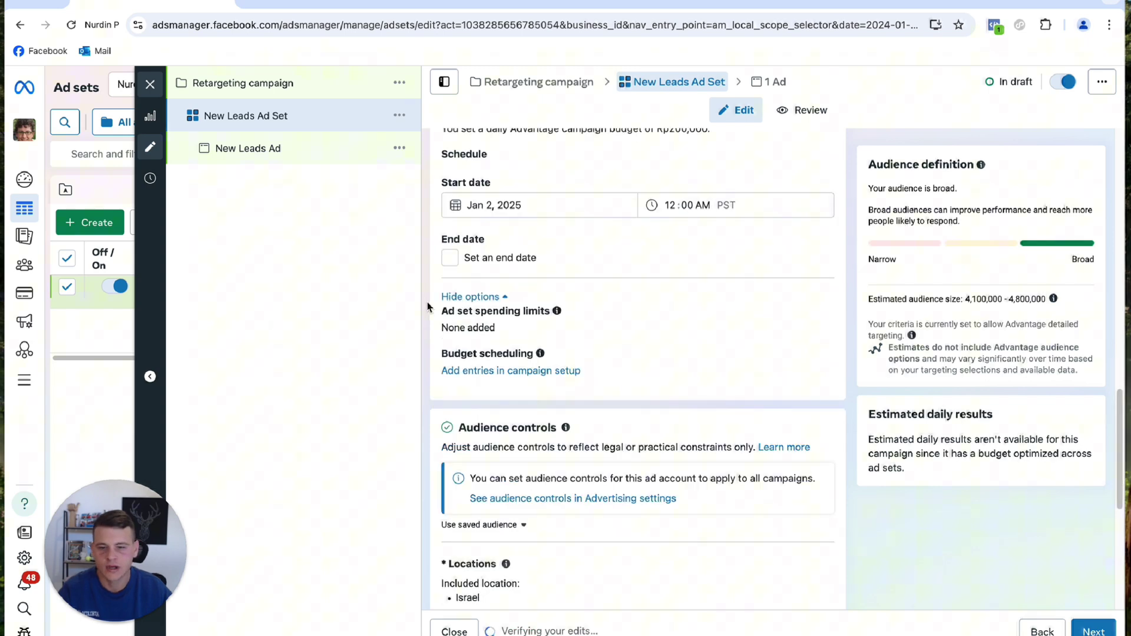
scroll(428, 306, "down", 5)
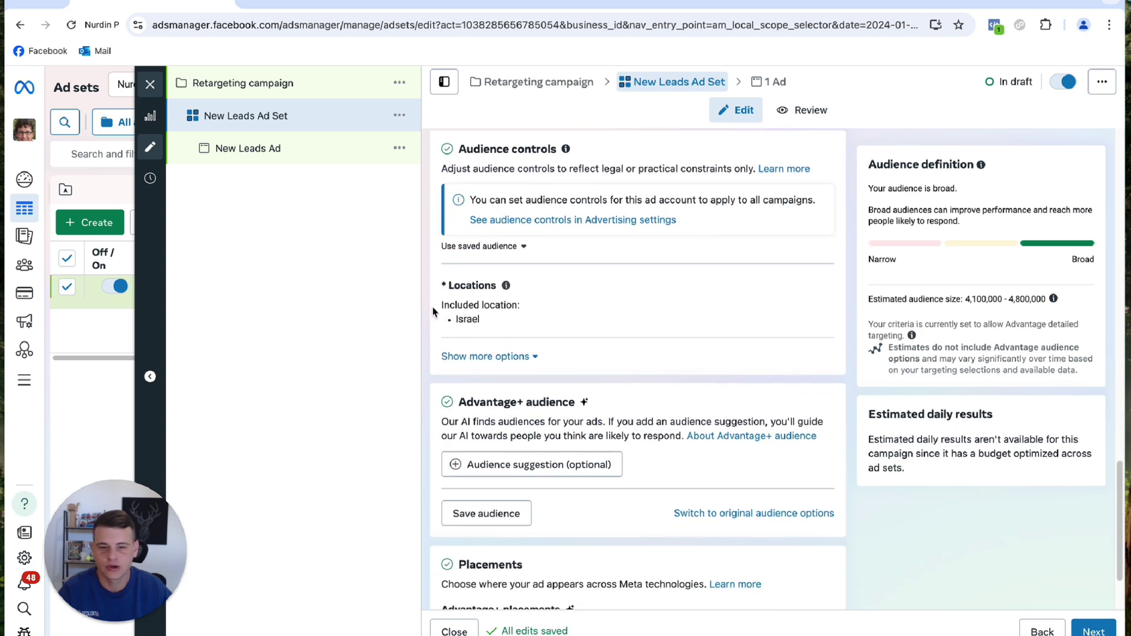
Replace Advantage+ audience with the original audience options.
left_click(737, 517)
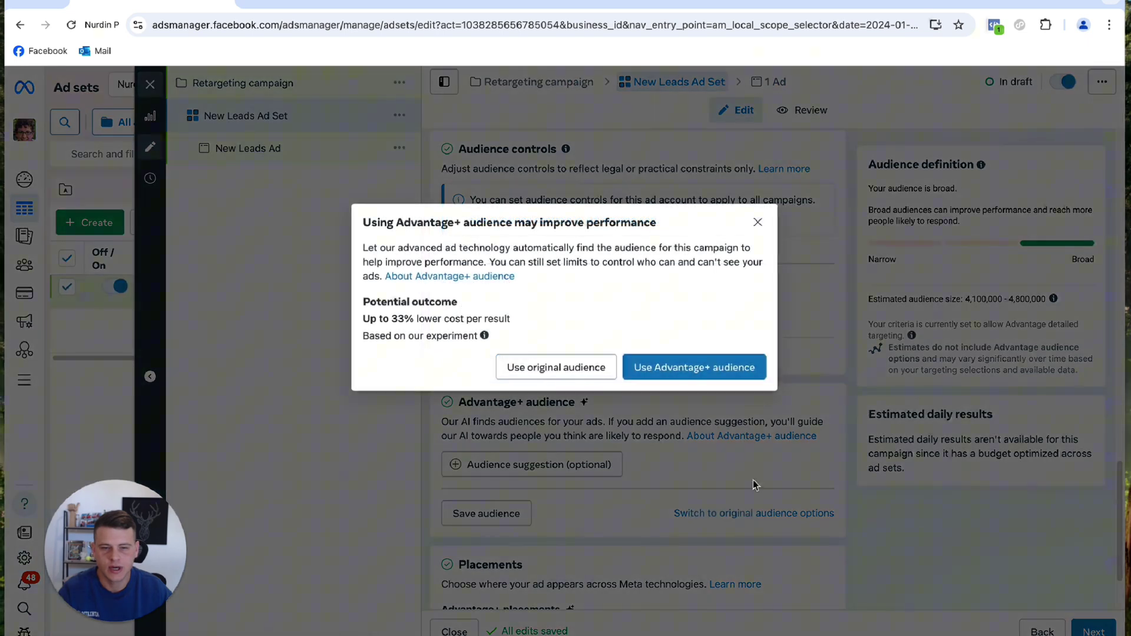
left_click(518, 373)
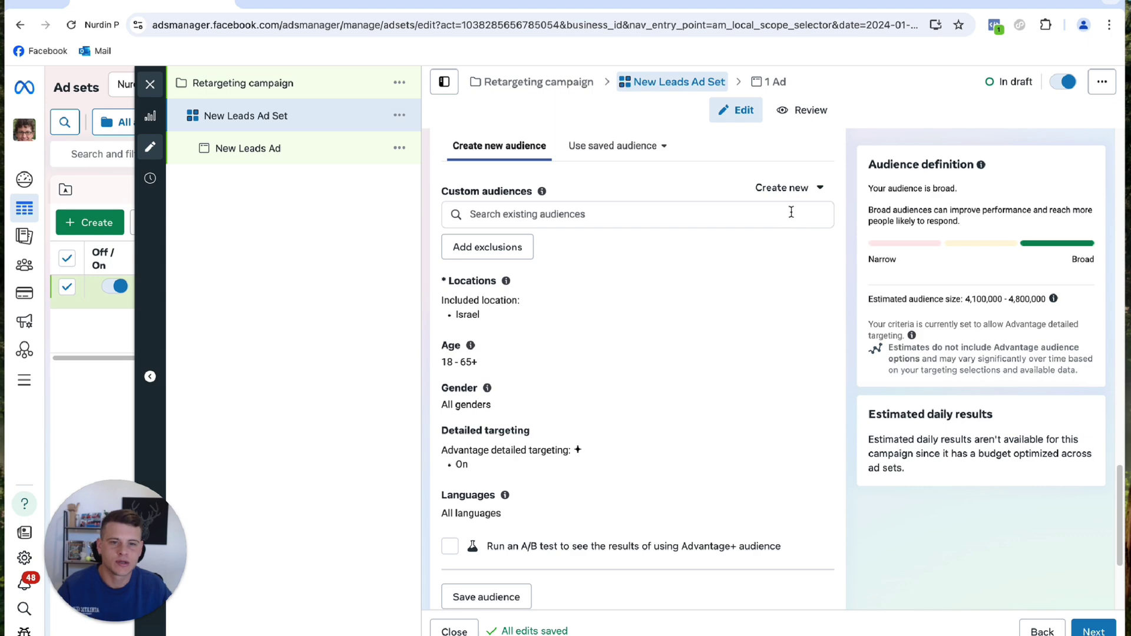
Start a new custom audience with Facebook page as its source.
left_click(783, 193)
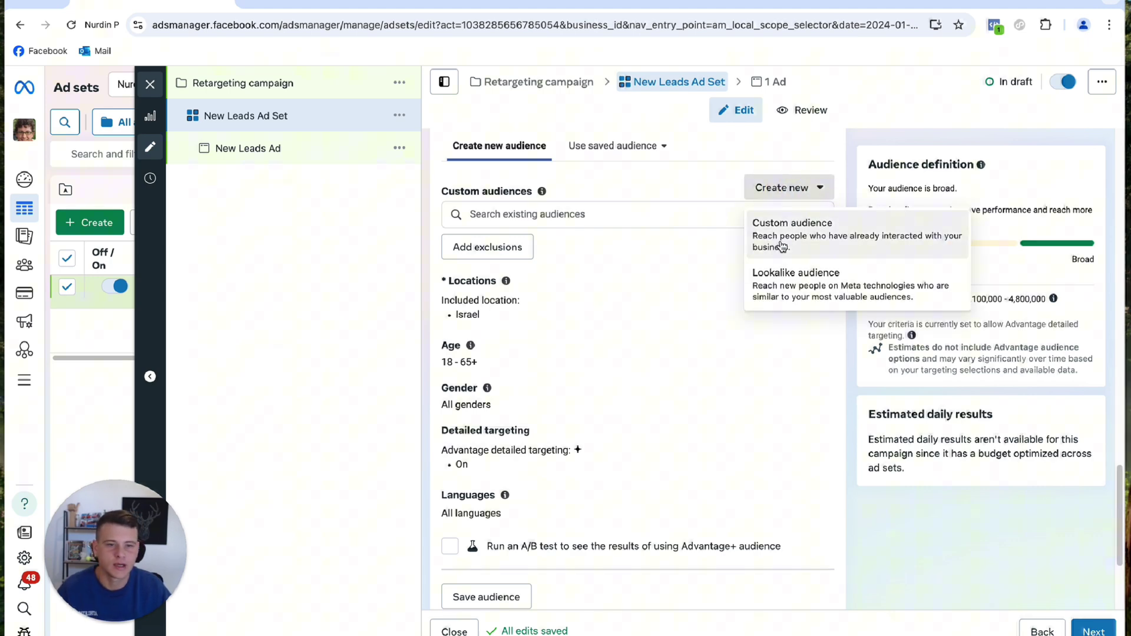
left_click(782, 246)
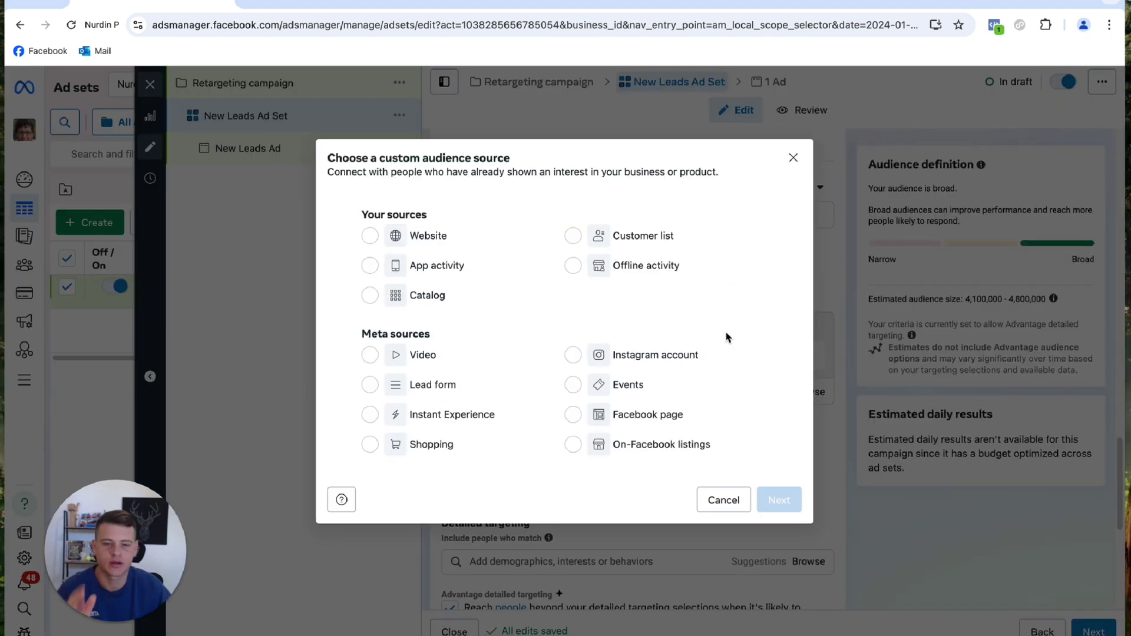
left_click(574, 416)
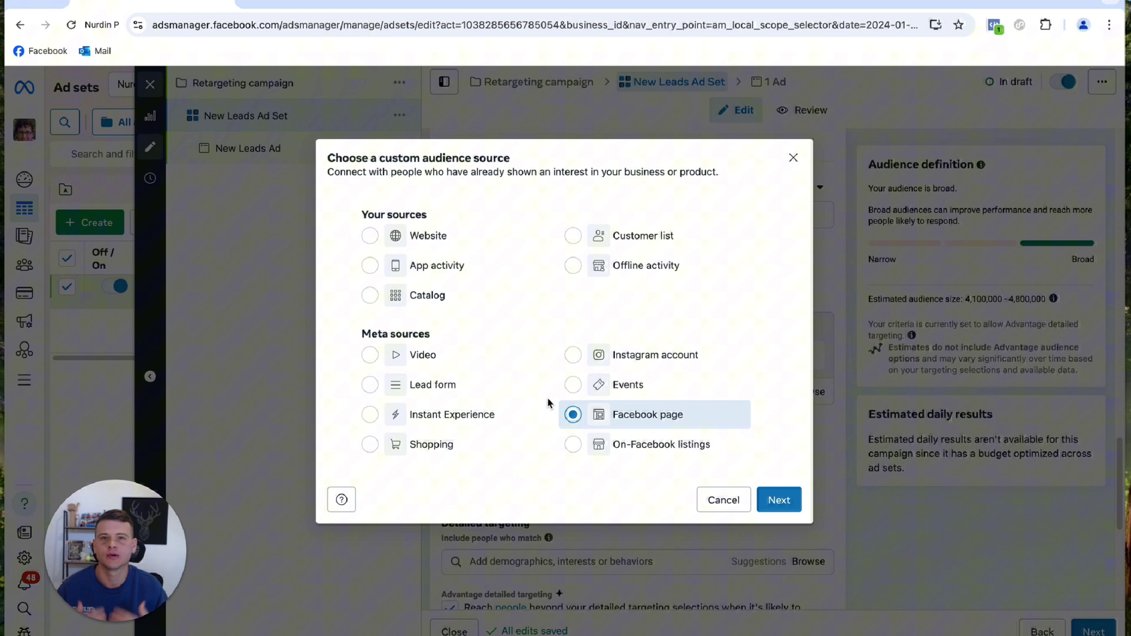
left_click(568, 369)
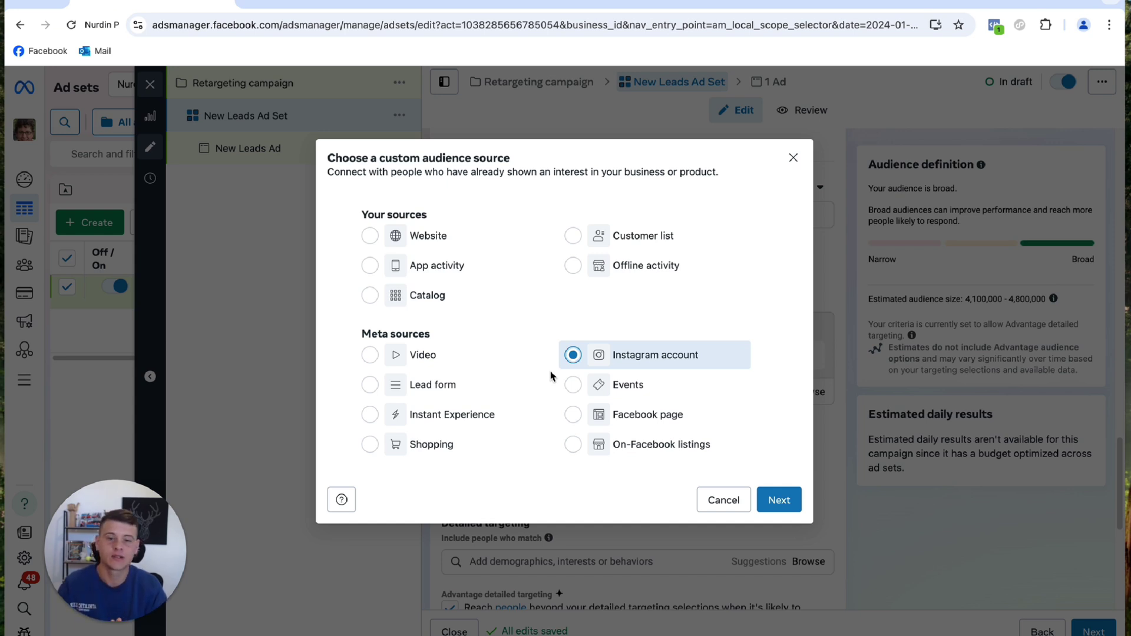
left_click(571, 414)
left_click(769, 505)
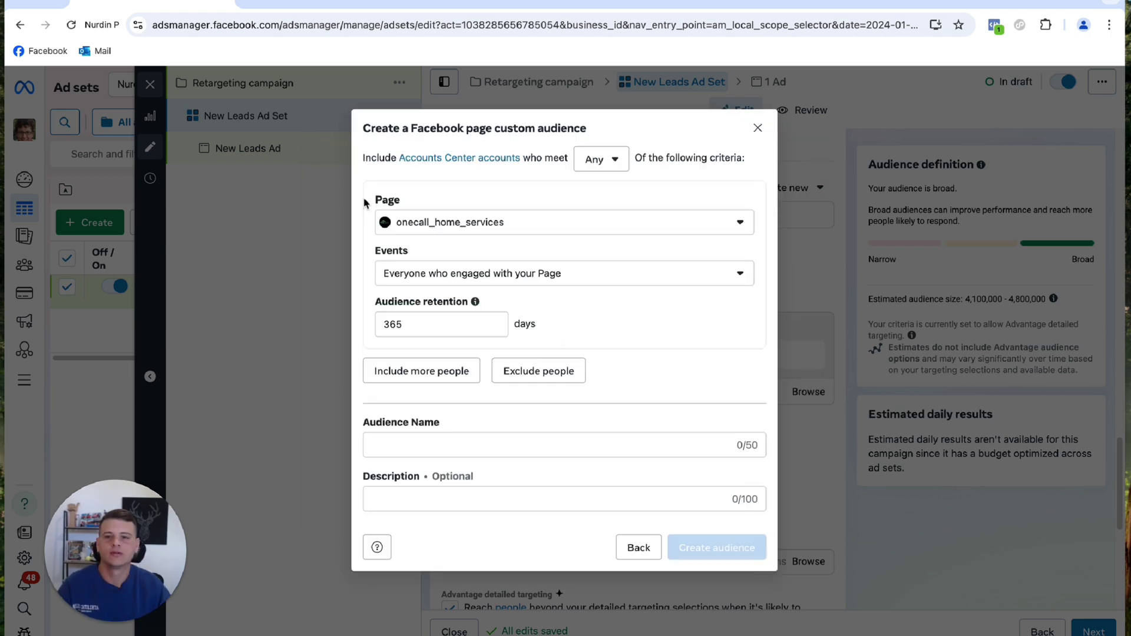
Keep 'Everyone who engaged with your Page', set retention to 30 days, name it 'FB page engagement - 30days'.
left_click(675, 279)
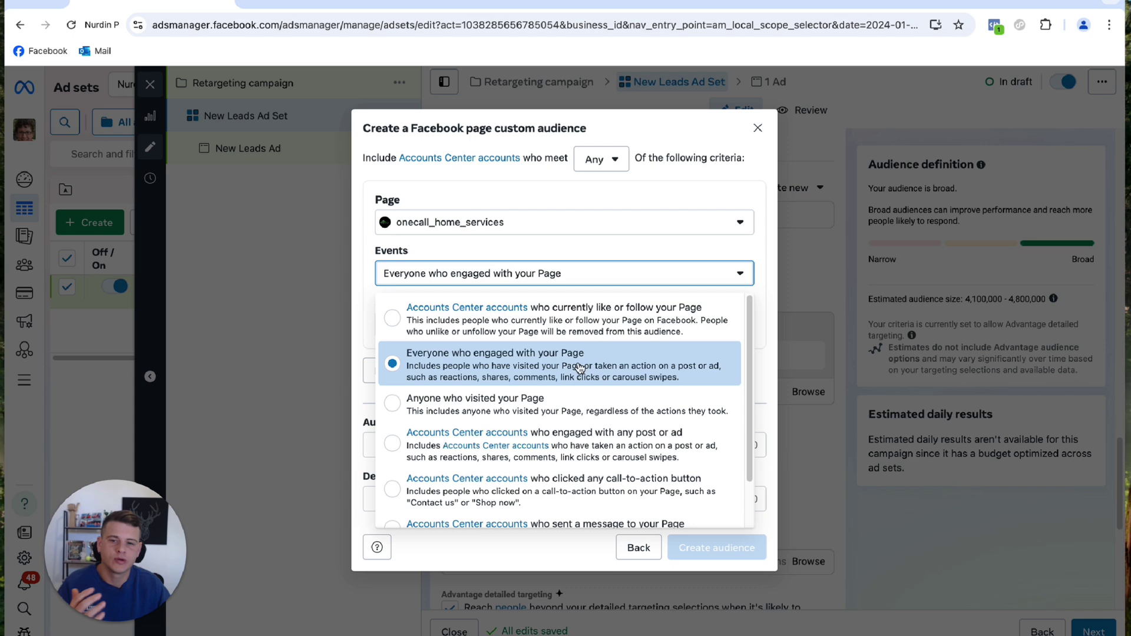
left_click(740, 272)
left_click(383, 322)
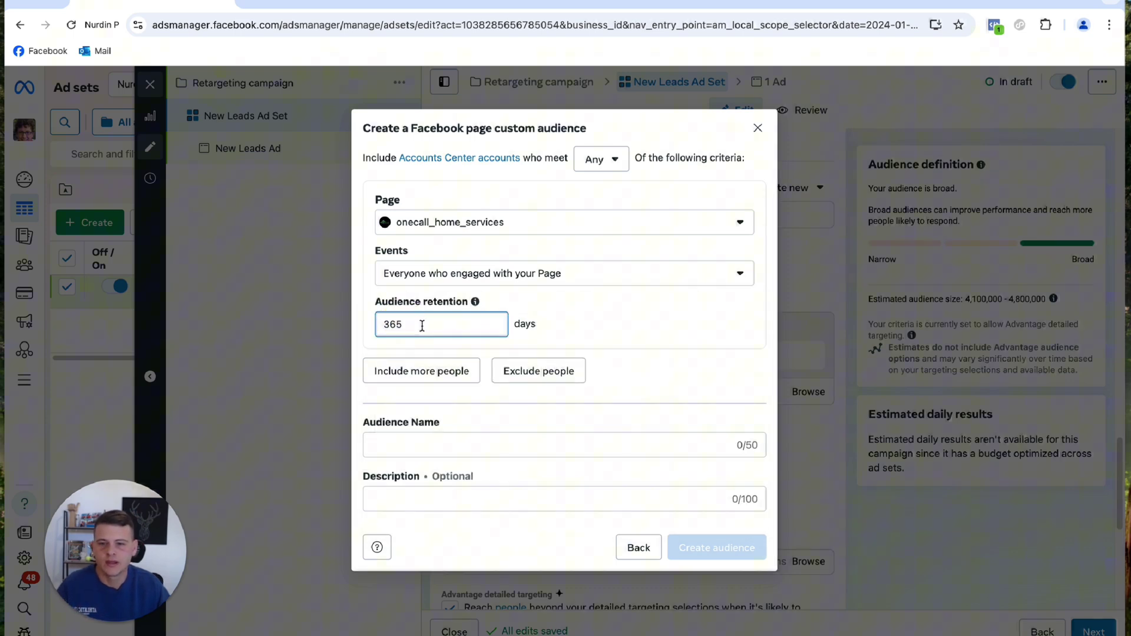
left_click_drag(411, 324, 366, 333)
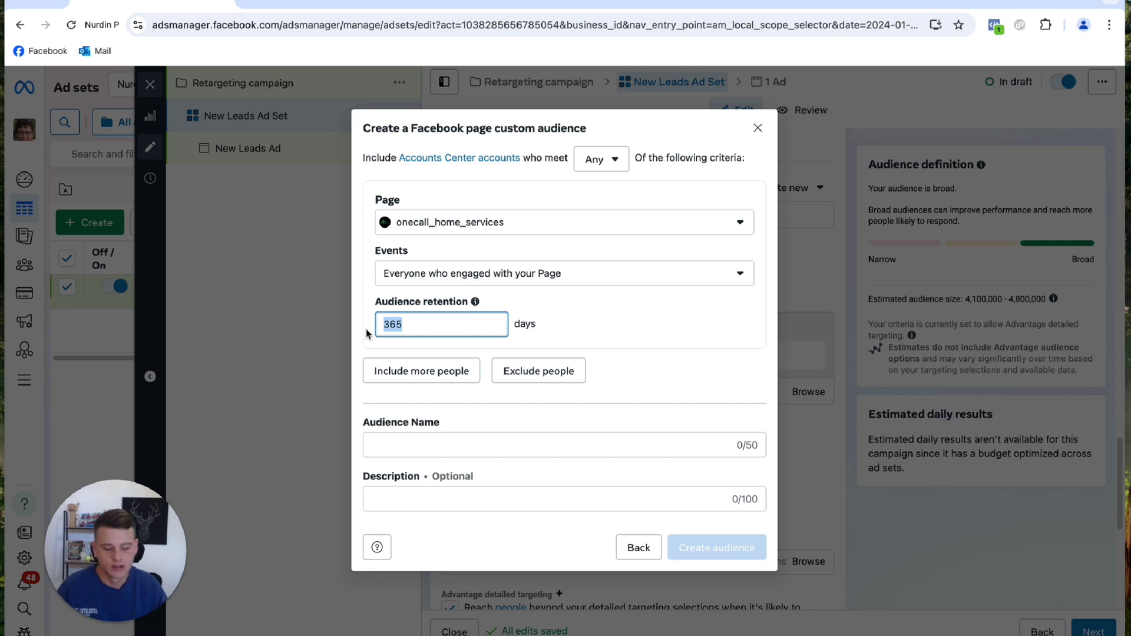
type("30")
left_click(463, 445)
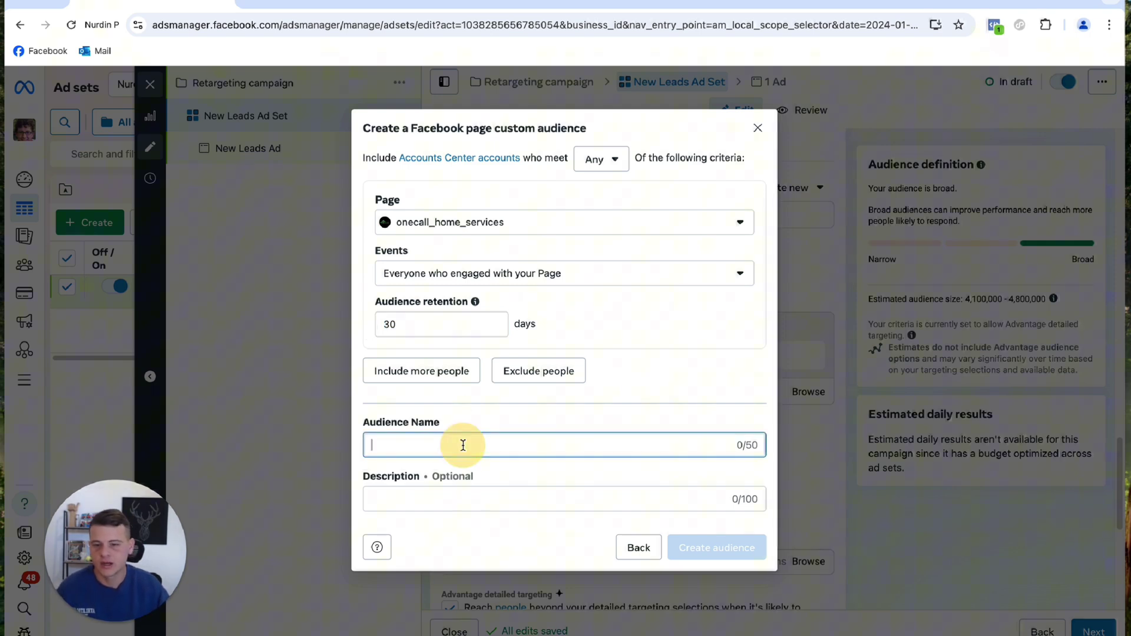
type("FB page enga")
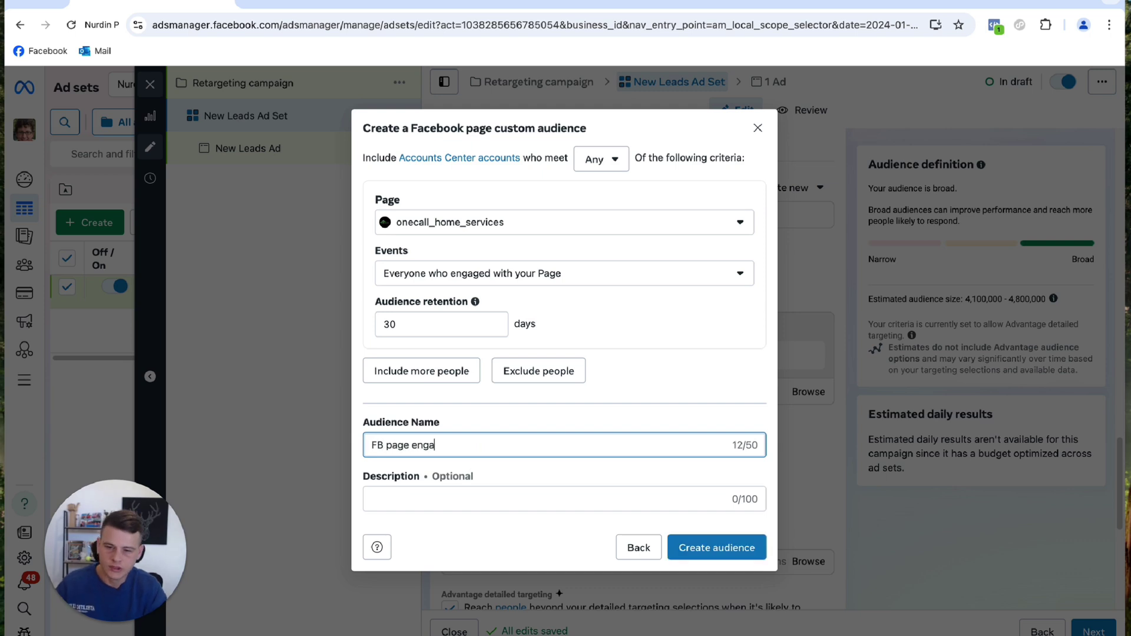
type("gement - 30days")
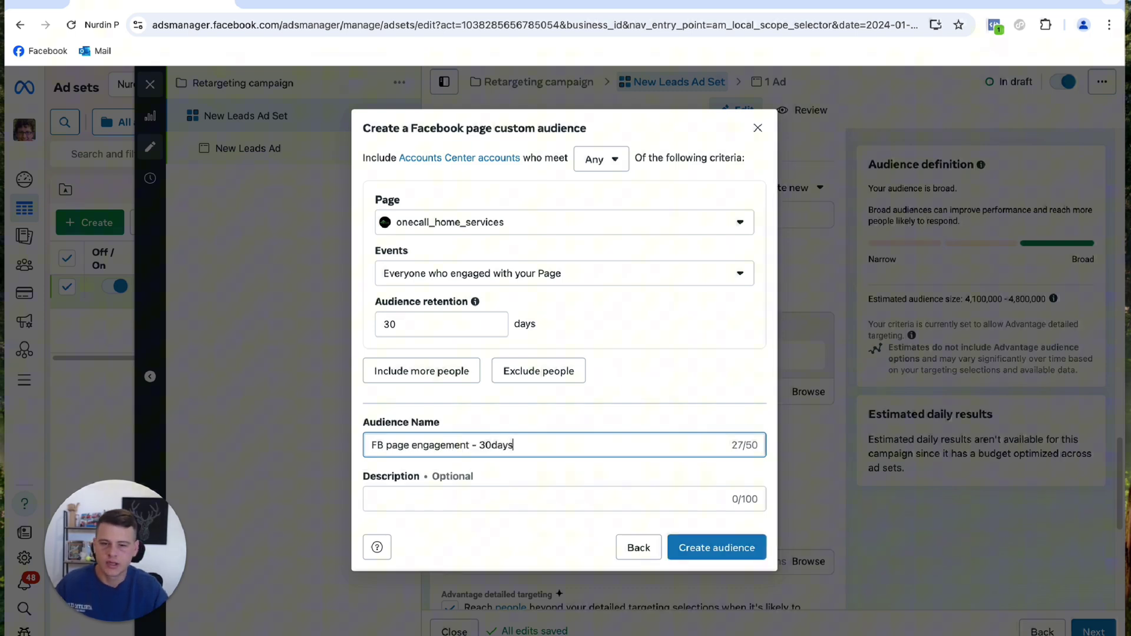
left_click(381, 465)
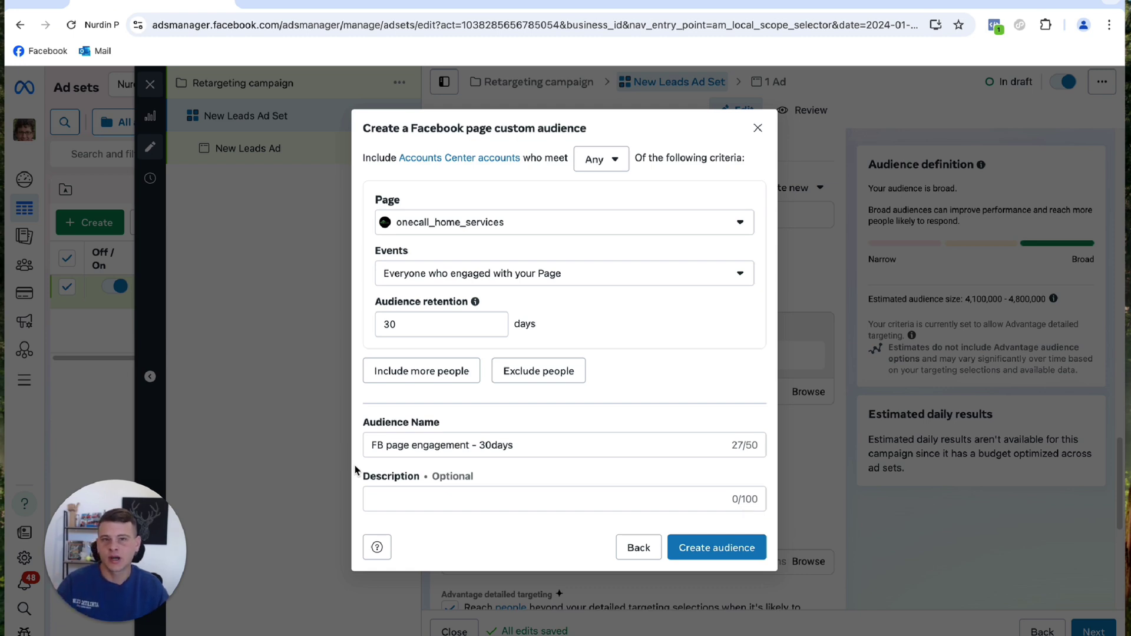
Create the 'FB page engagement - 30days' audience and add an empty exclusions field.
left_click(723, 548)
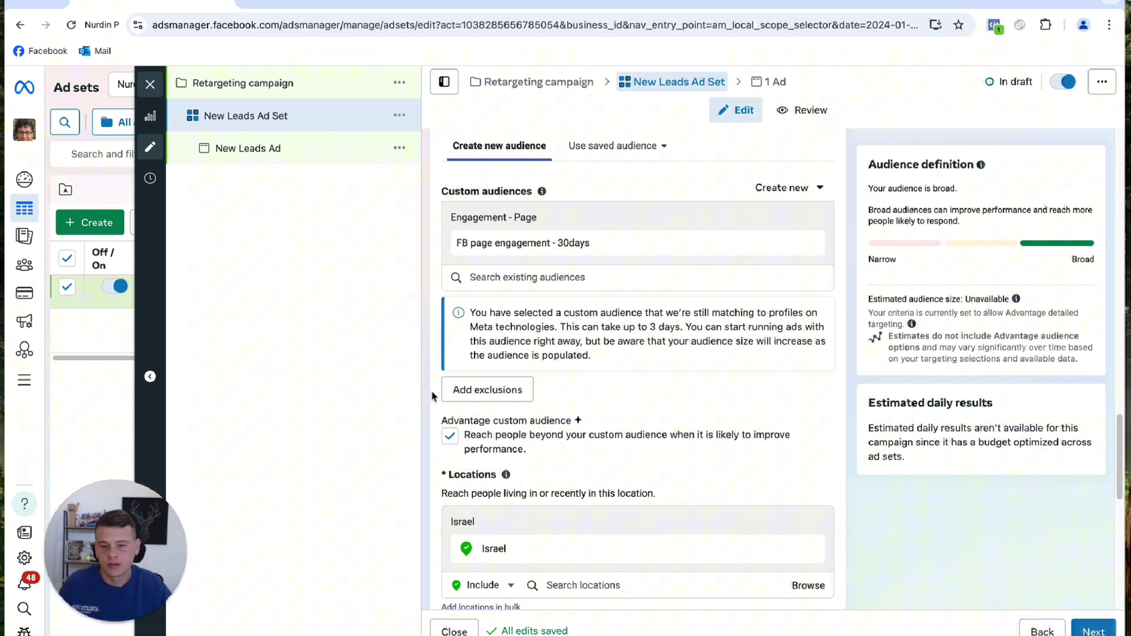
left_click(480, 397)
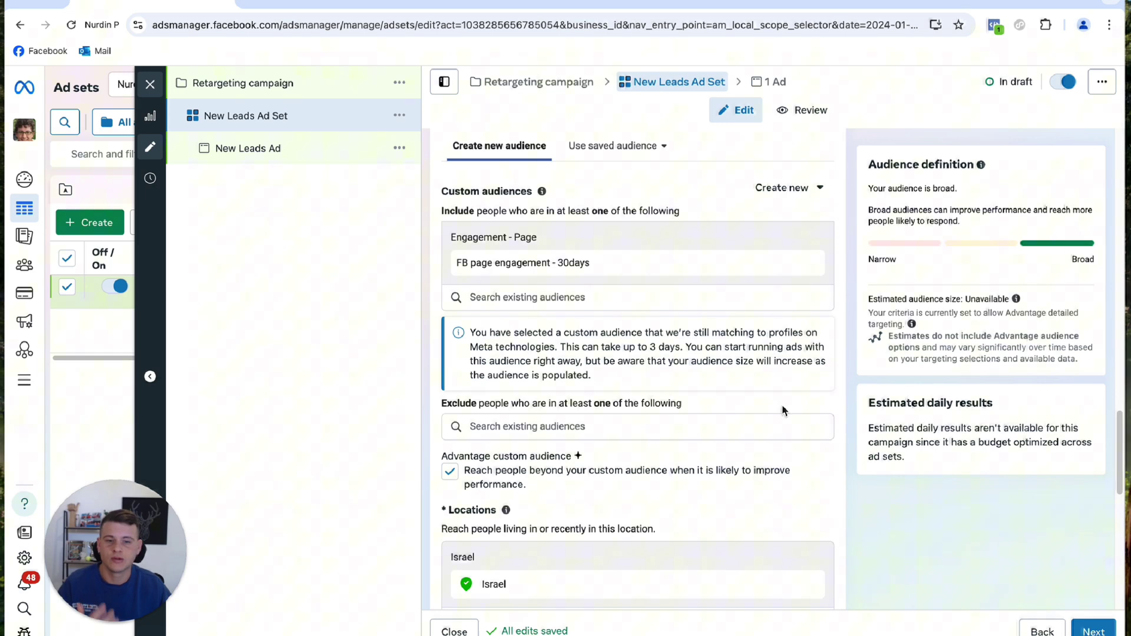
Start a new custom audience with Lead form as its source.
left_click(779, 198)
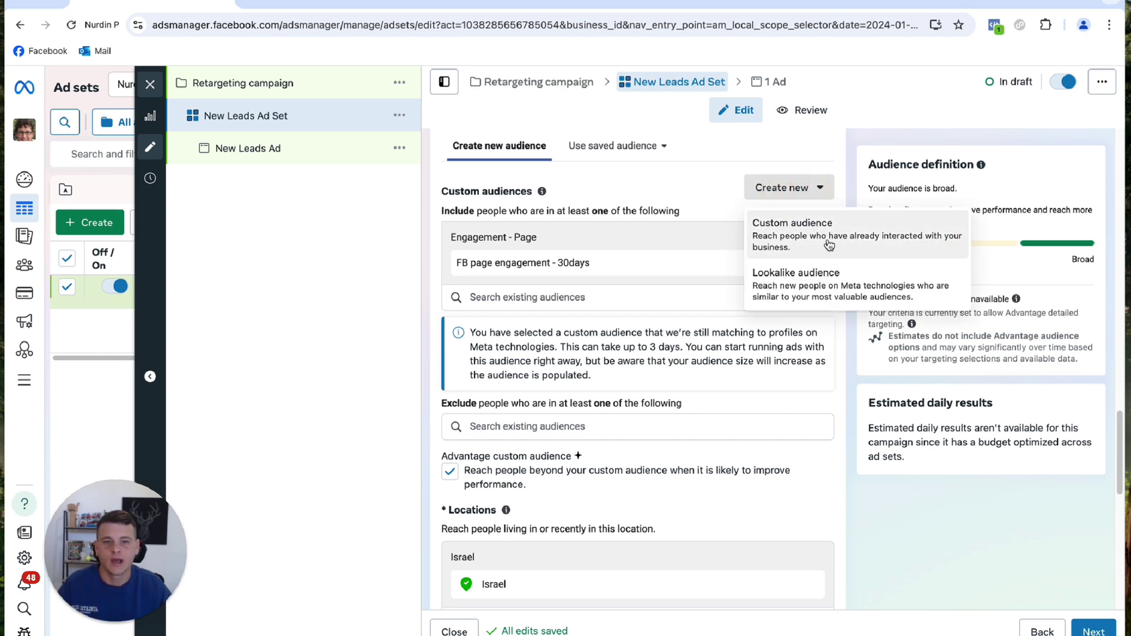
left_click(823, 232)
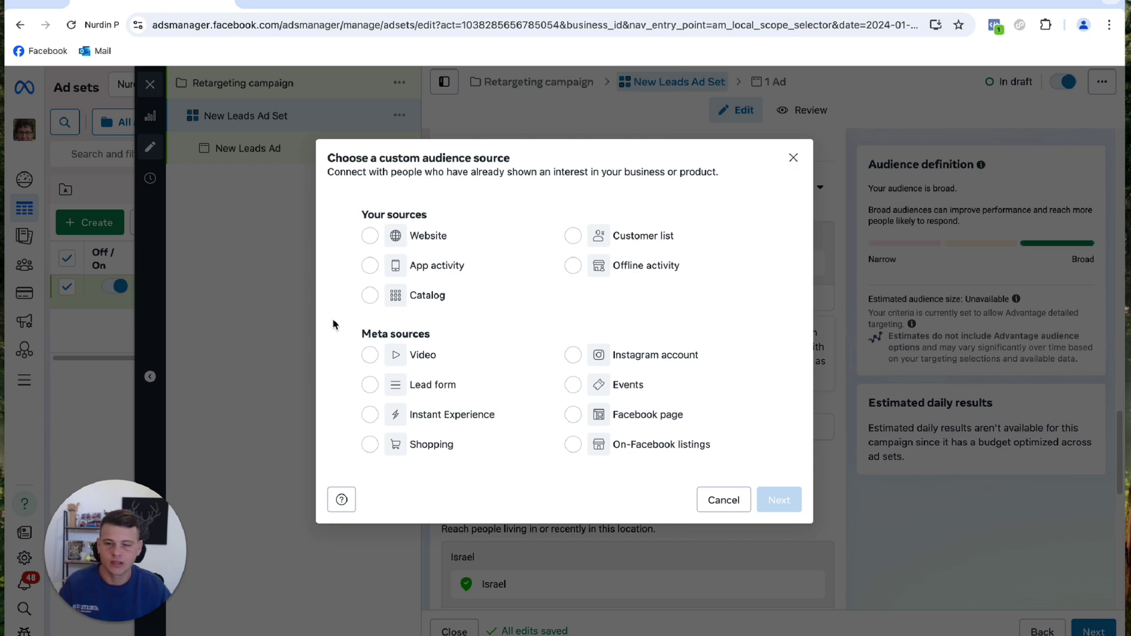
left_click(371, 388)
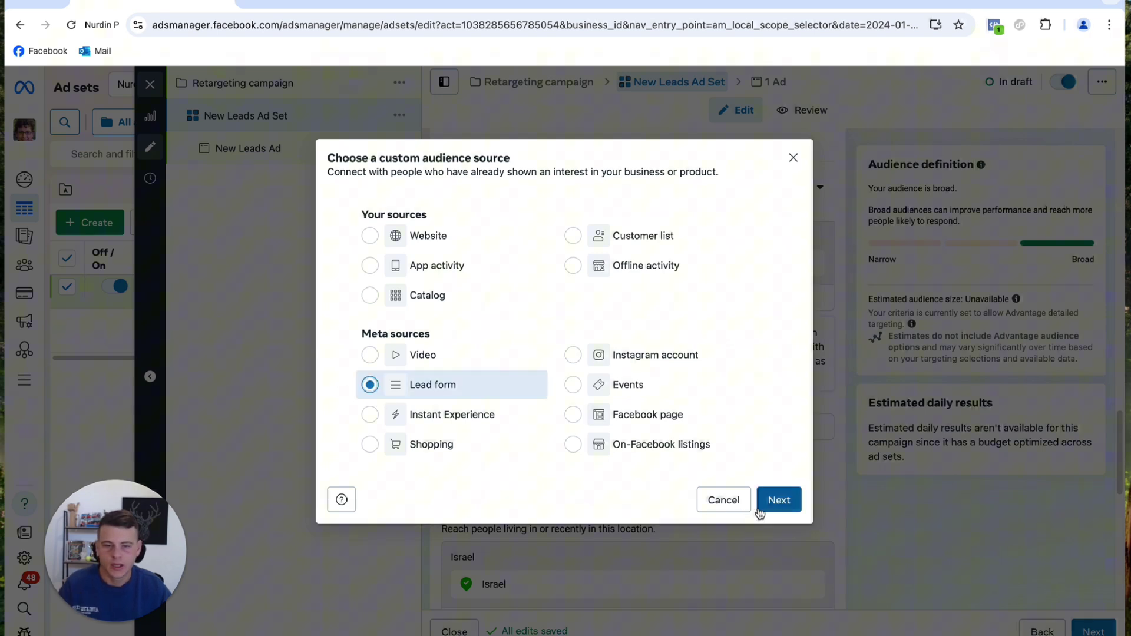
left_click(775, 502)
Target people who opened and submitted the form, name it 'Submitted form - 90days', and create it.
left_click(588, 210)
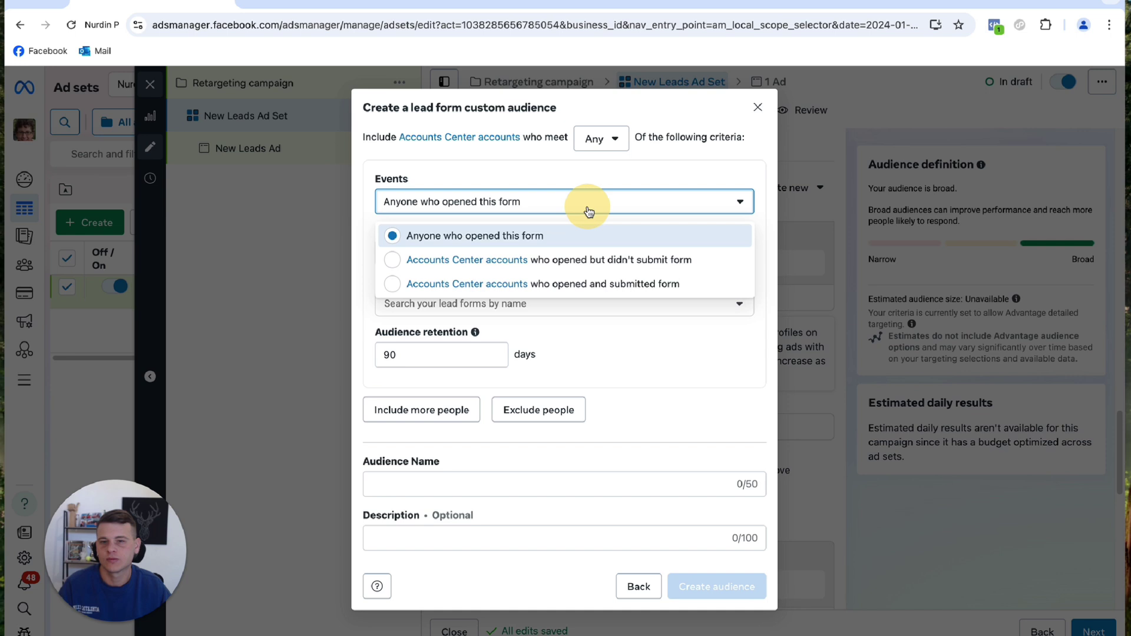
left_click(604, 287)
left_click(651, 303)
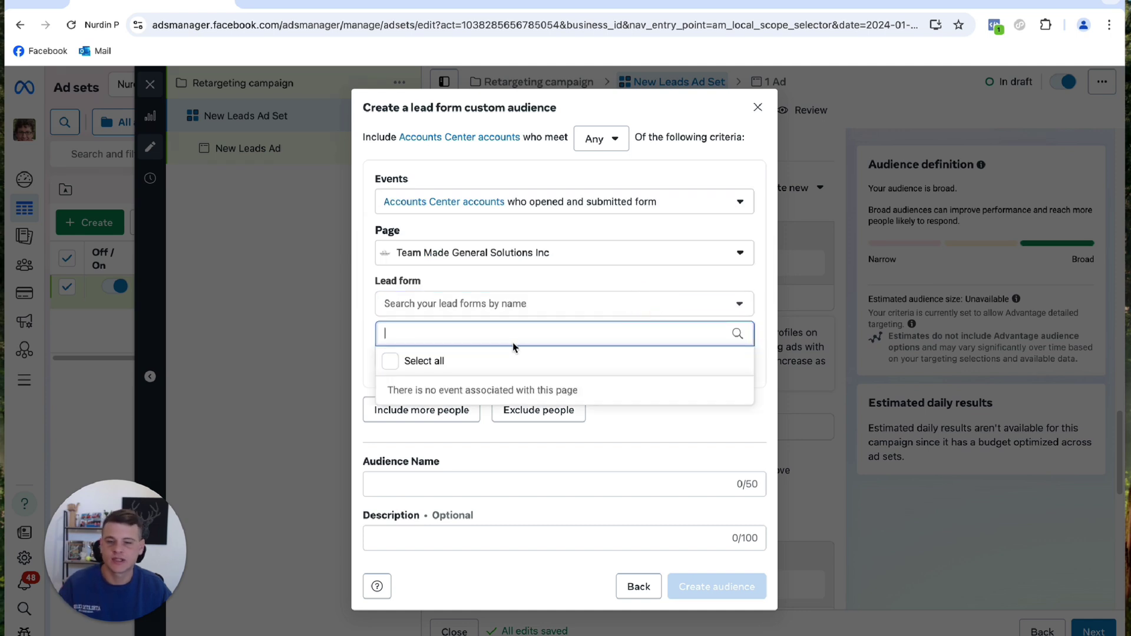
left_click(371, 346)
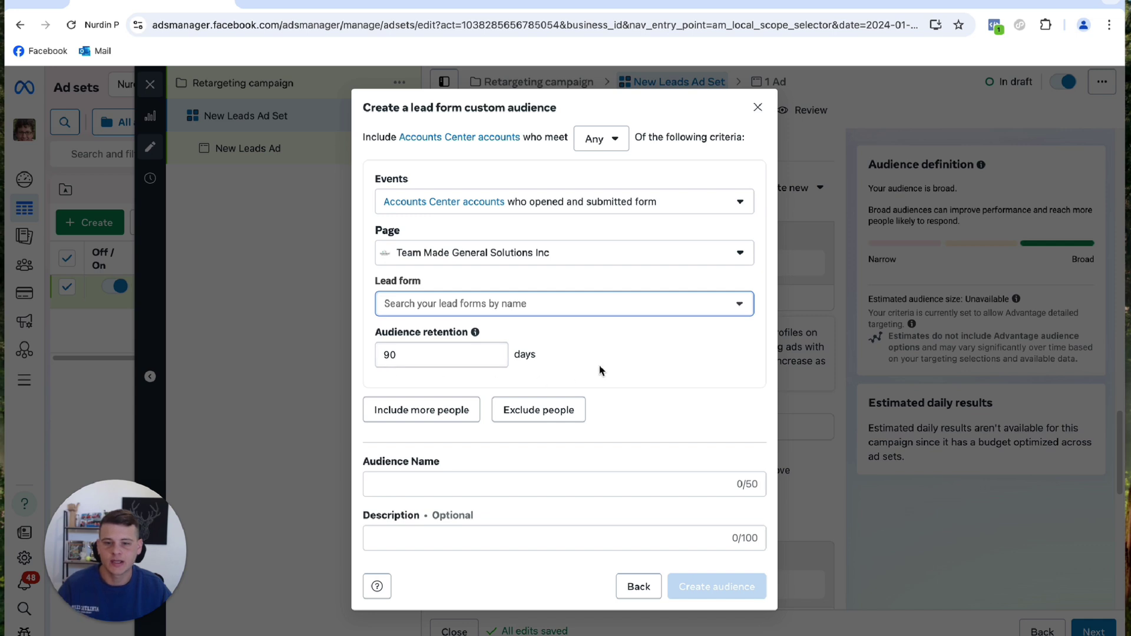
left_click(507, 483)
type("Submitt")
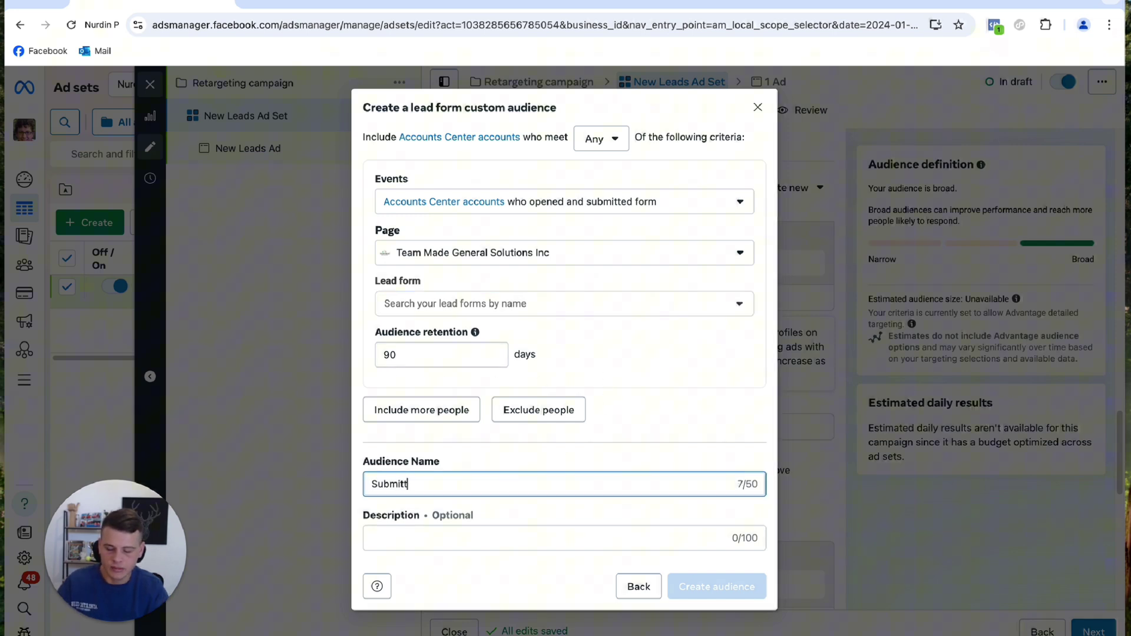
type("ed form - 90days")
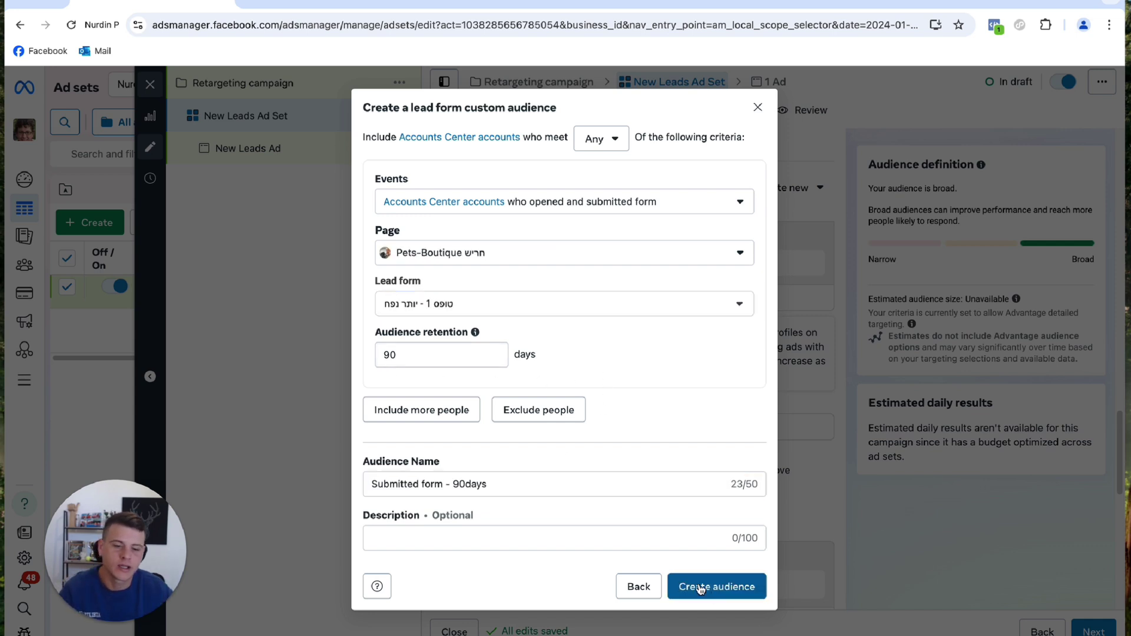
left_click(714, 589)
left_click(739, 465)
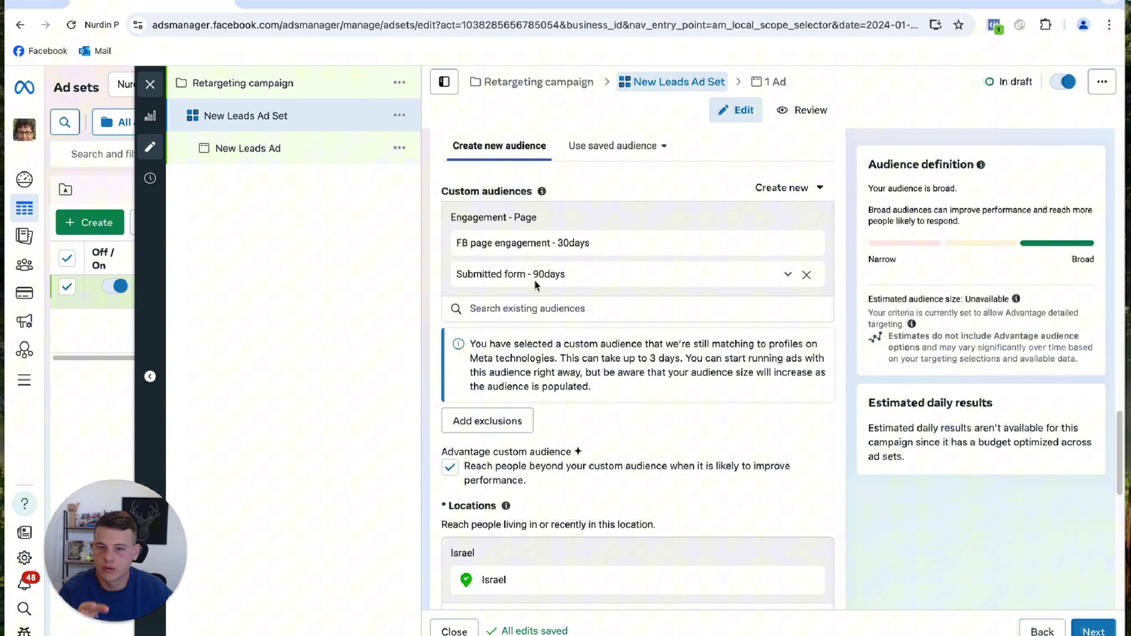
Move 'Submitted form - 90days' from included to excluded audiences and uncheck Advantage custom audience.
left_click(806, 276)
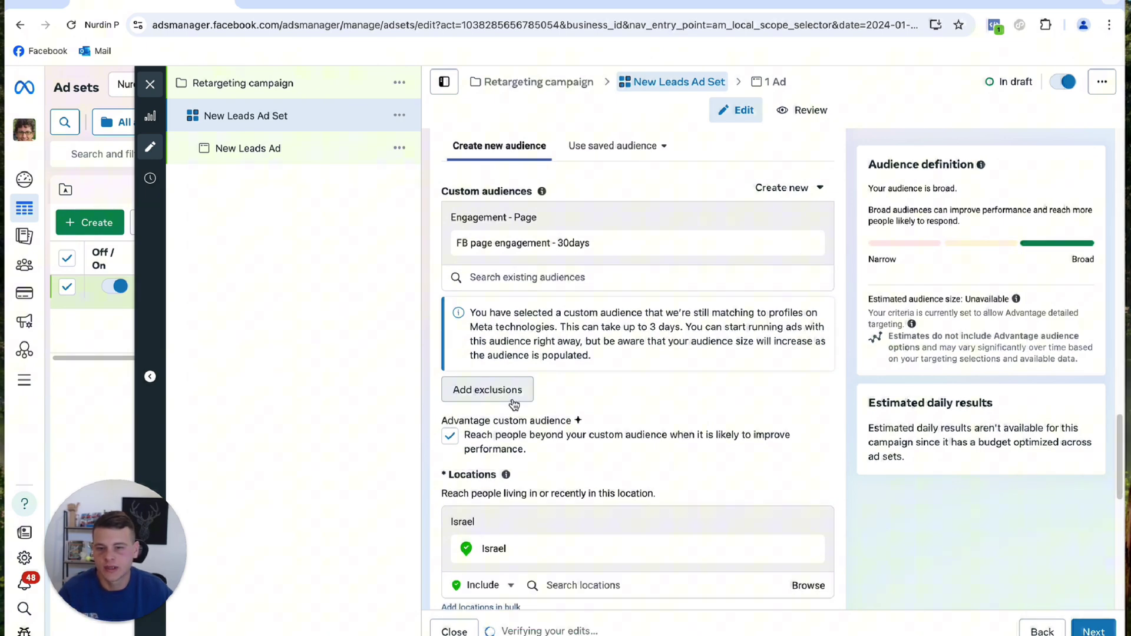
left_click(513, 402)
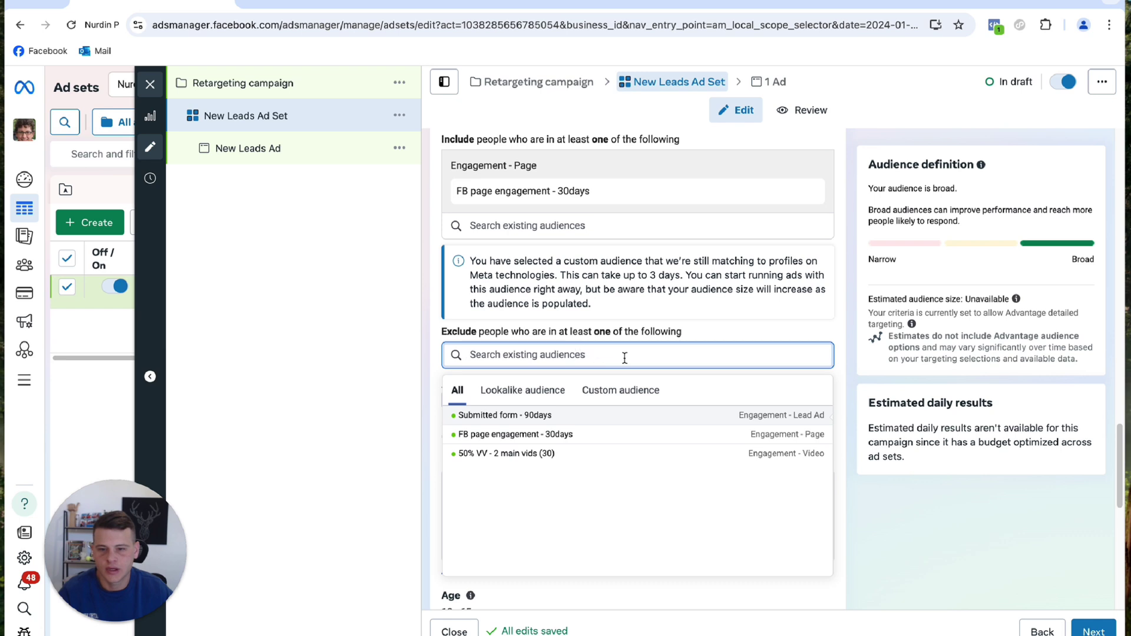
left_click(518, 416)
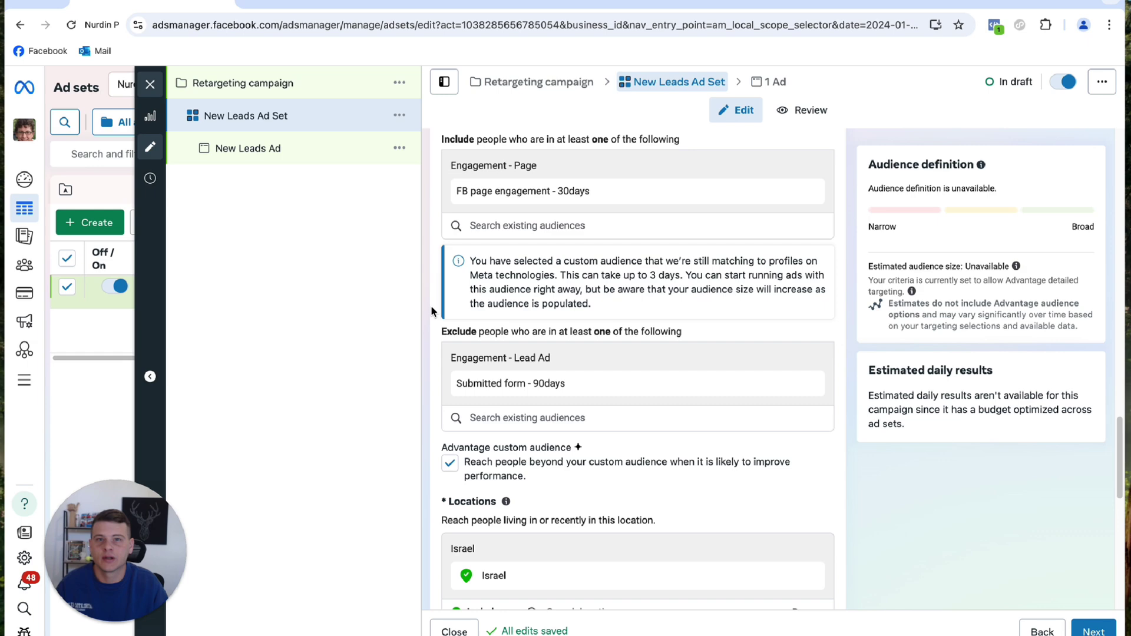
scroll(429, 305, "down", 2)
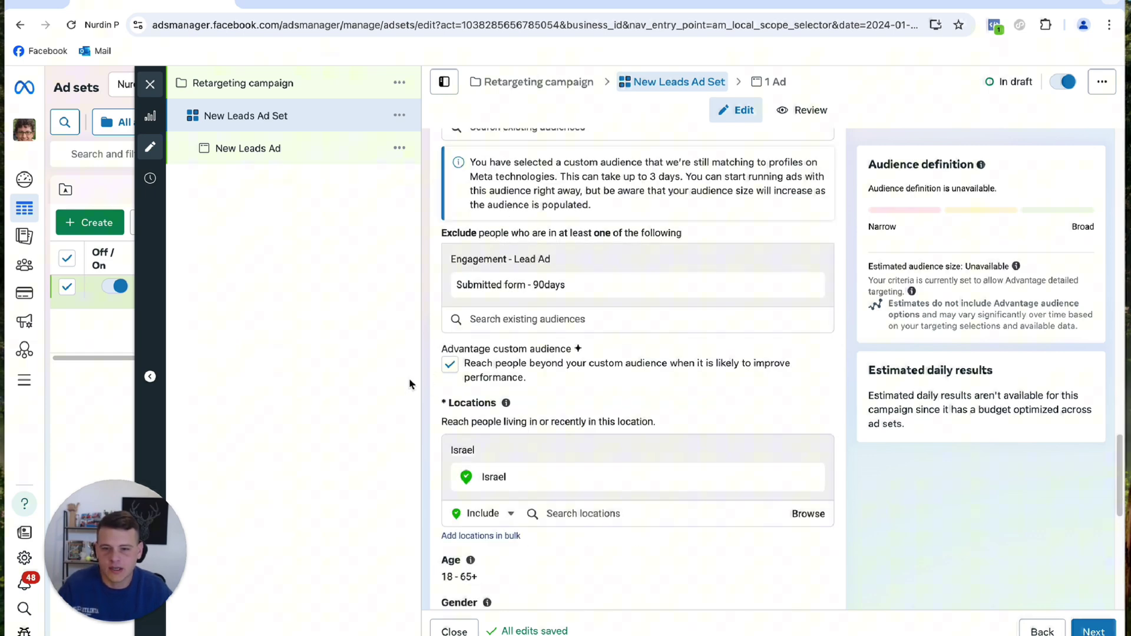
left_click(449, 367)
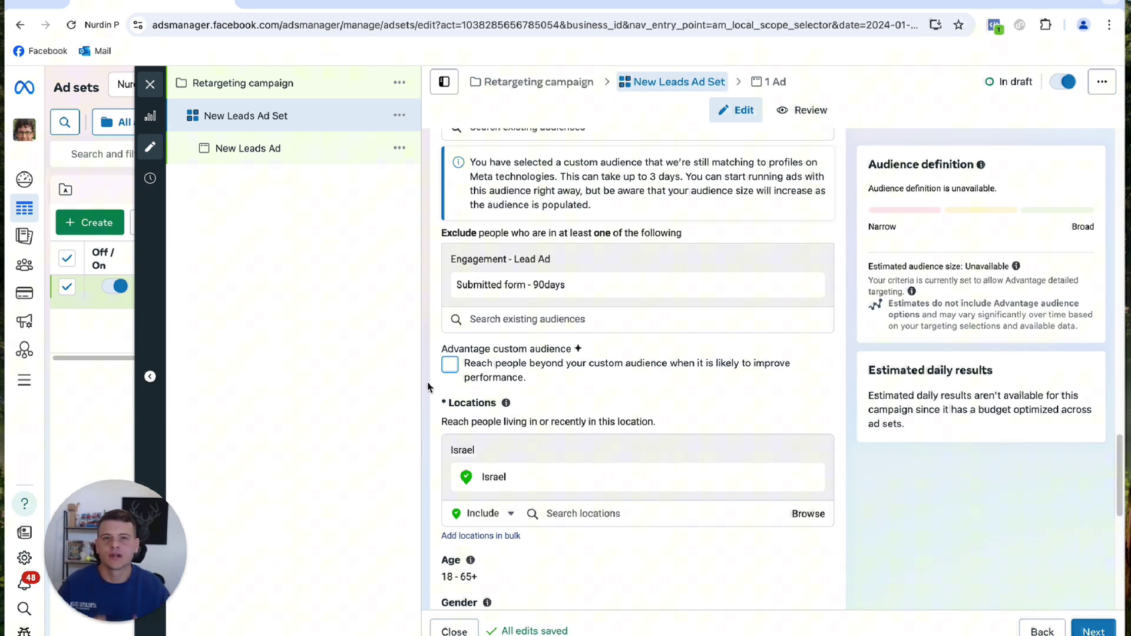
Rename the ad set 'FB page engagement (30d) / Submitted form (90d)' and open New Leads Ad.
scroll(429, 387, "up", 15)
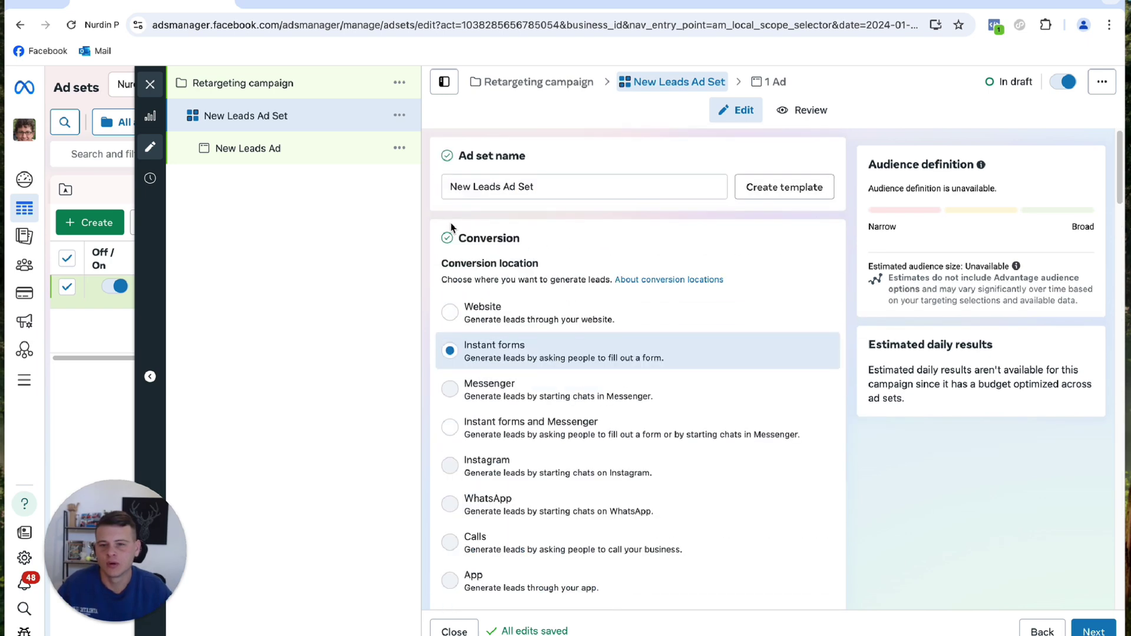
triple_click(530, 187)
type("FB page engagement")
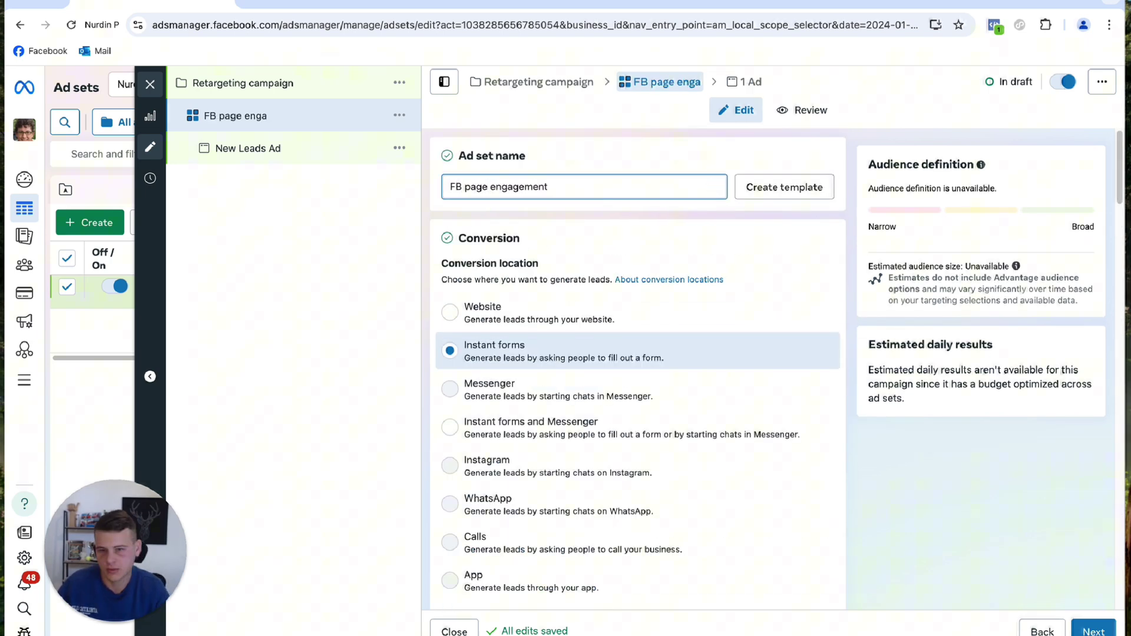
type(" (30d) /")
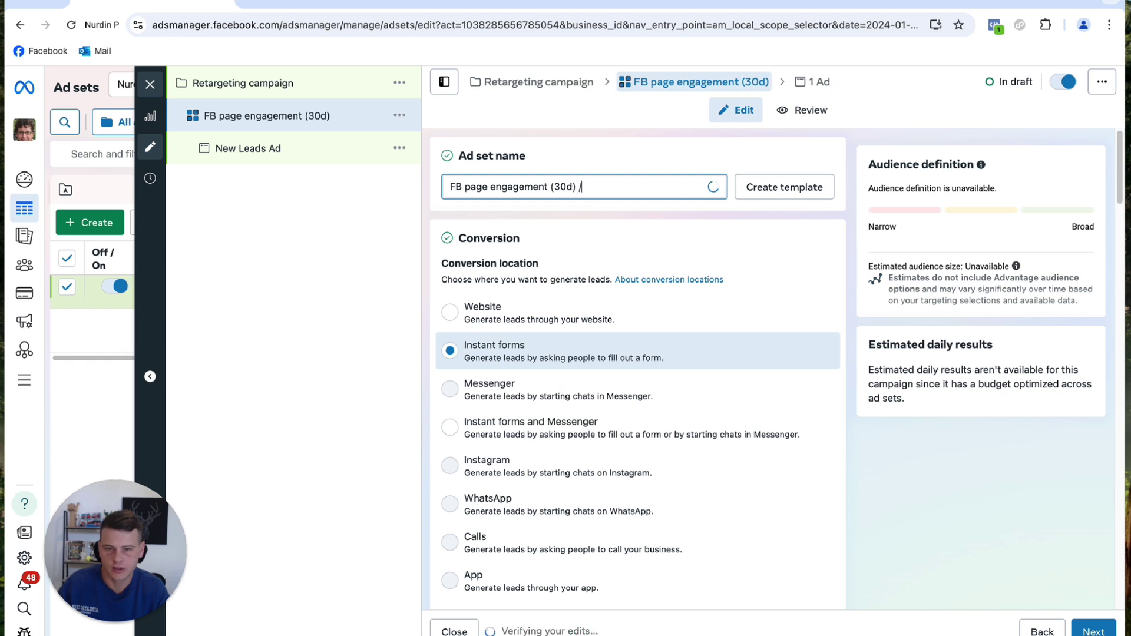
type("Submitted form (90d)")
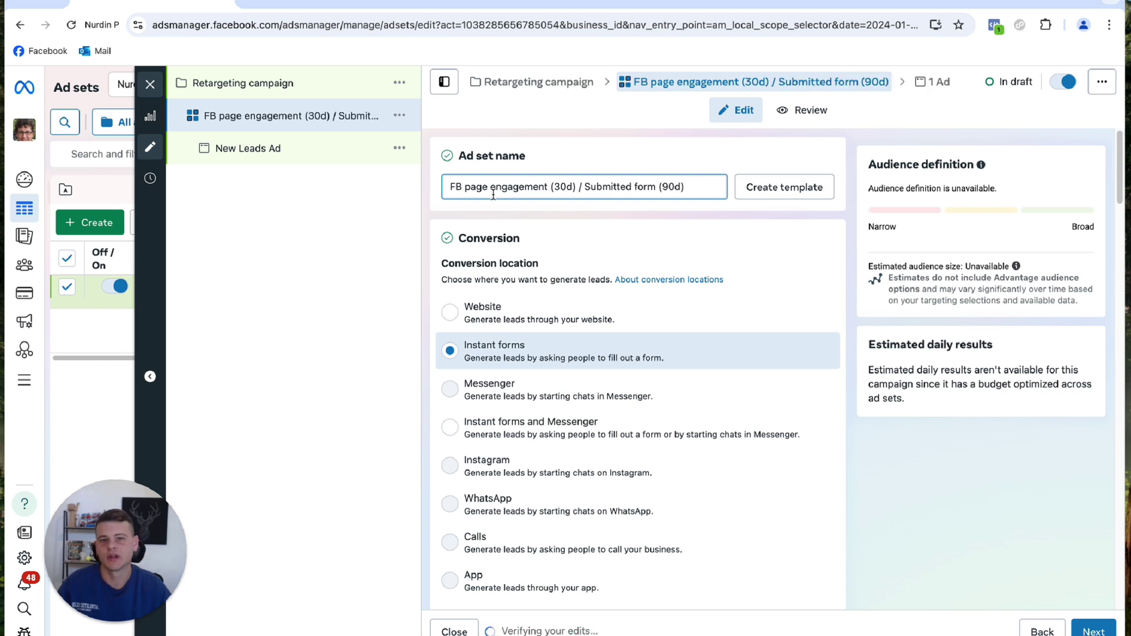
left_click(466, 220)
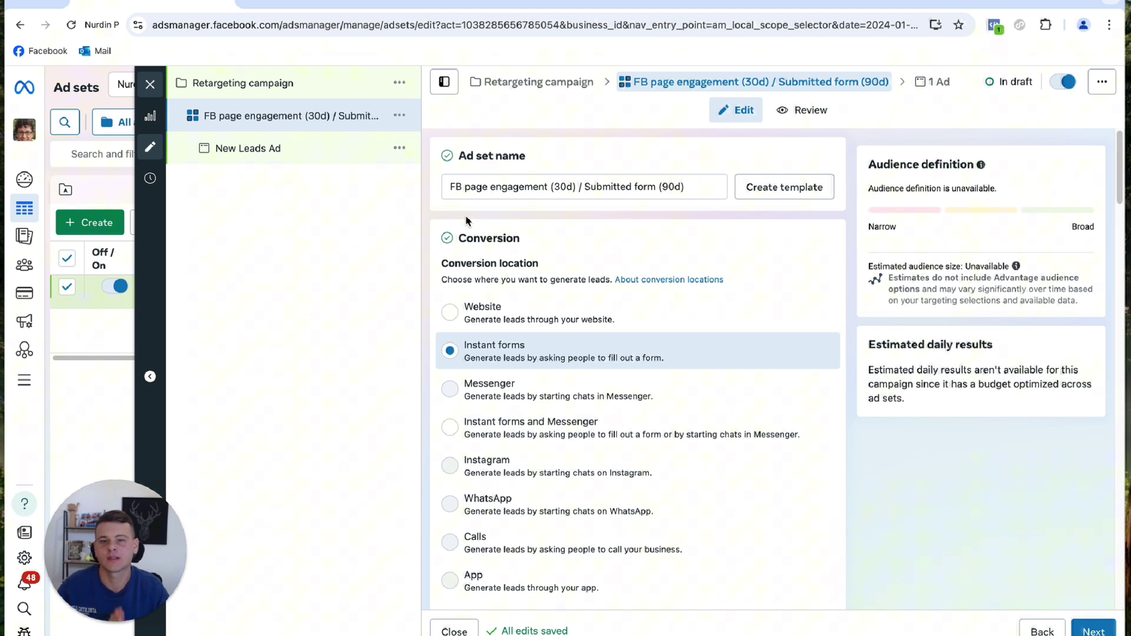
left_click(262, 149)
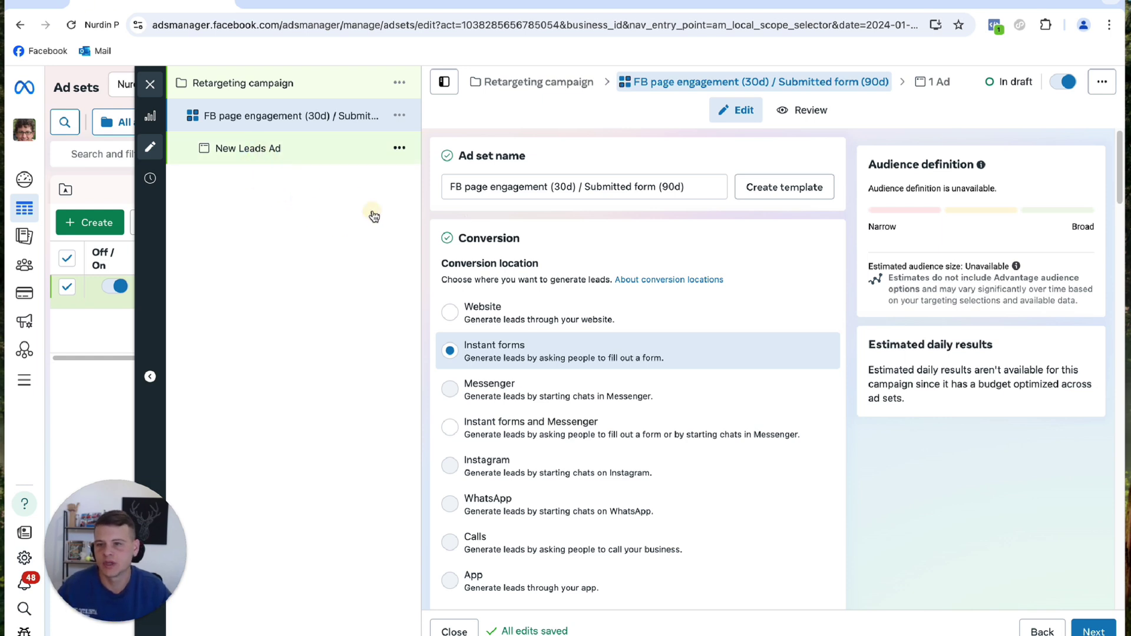
Replace the ad's name with 'RE ad 1'.
triple_click(471, 186)
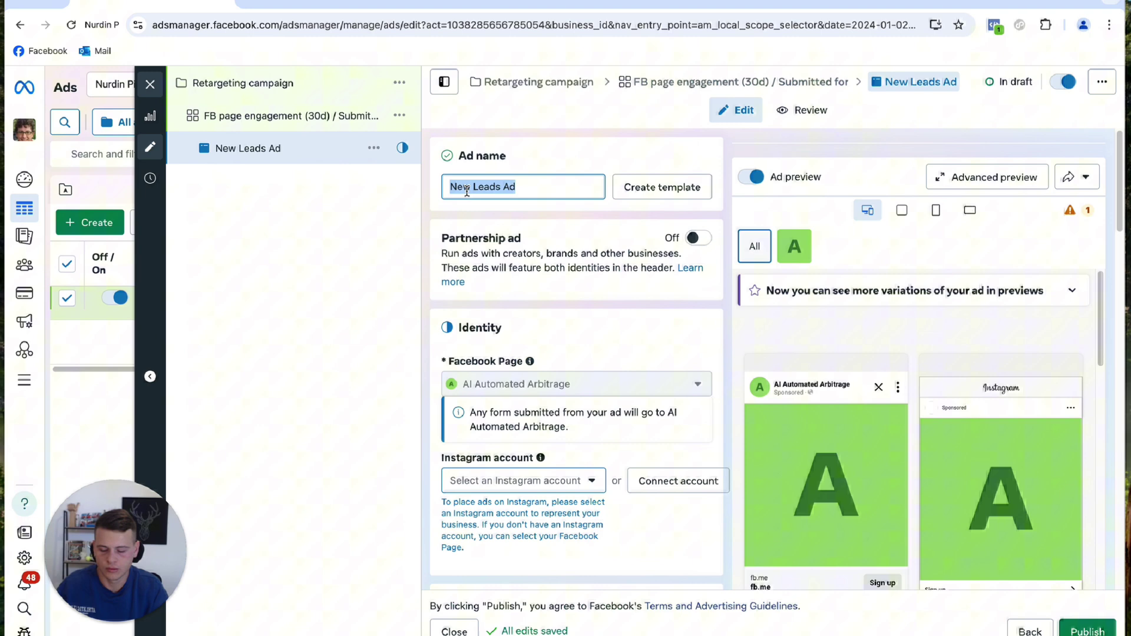
type("RE ad 1")
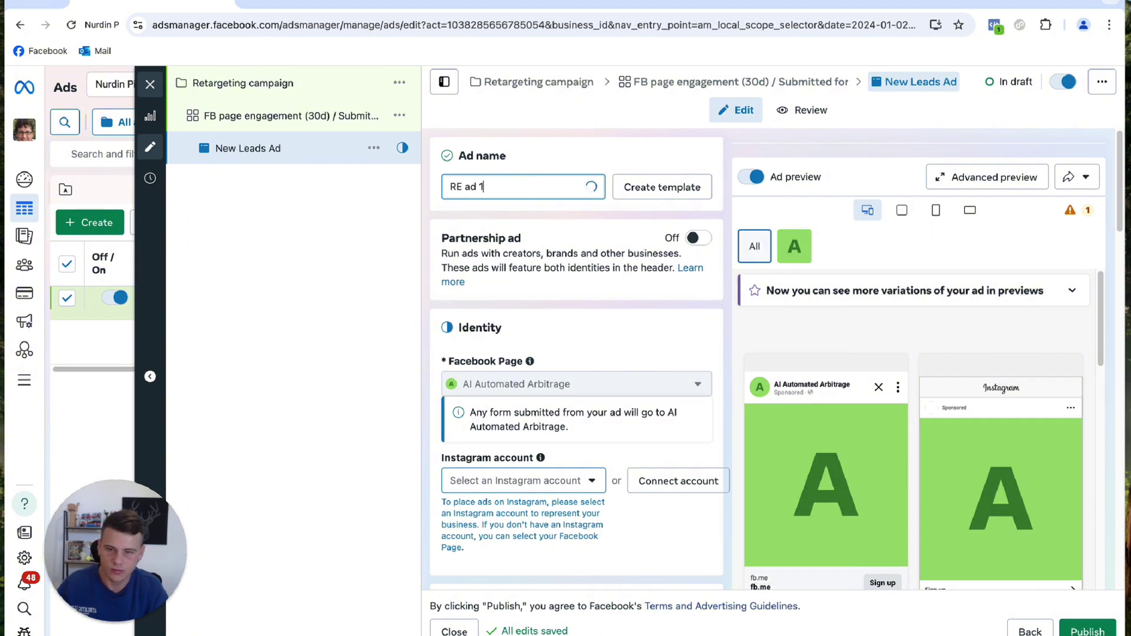
scroll(429, 221, "down", 10)
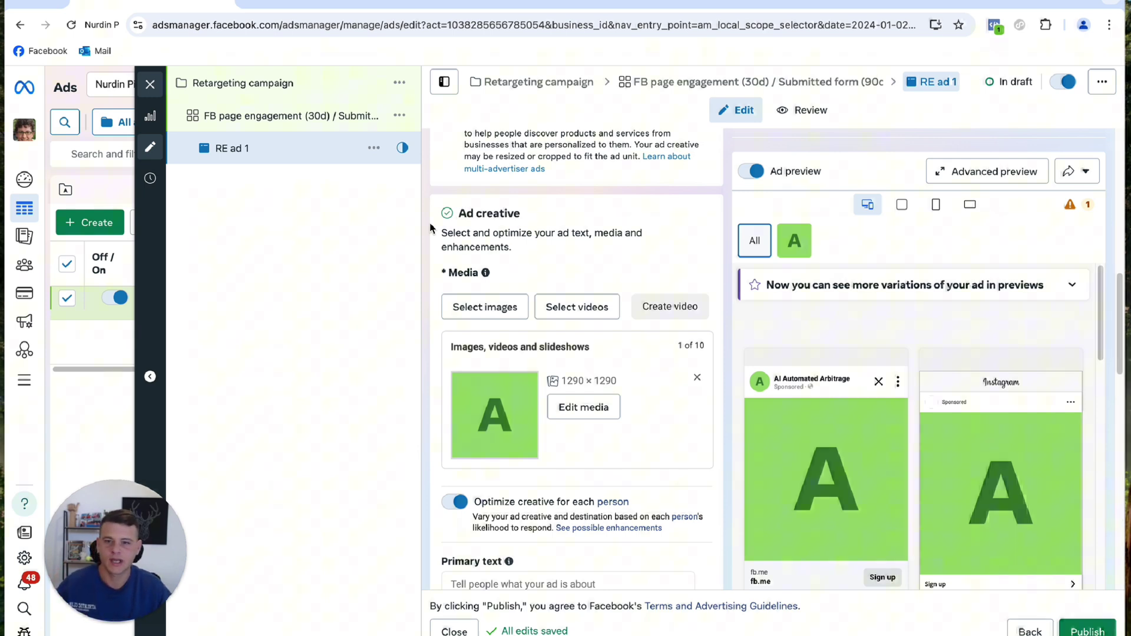
scroll(439, 235, "down", 1)
scroll(444, 242, "down", 1)
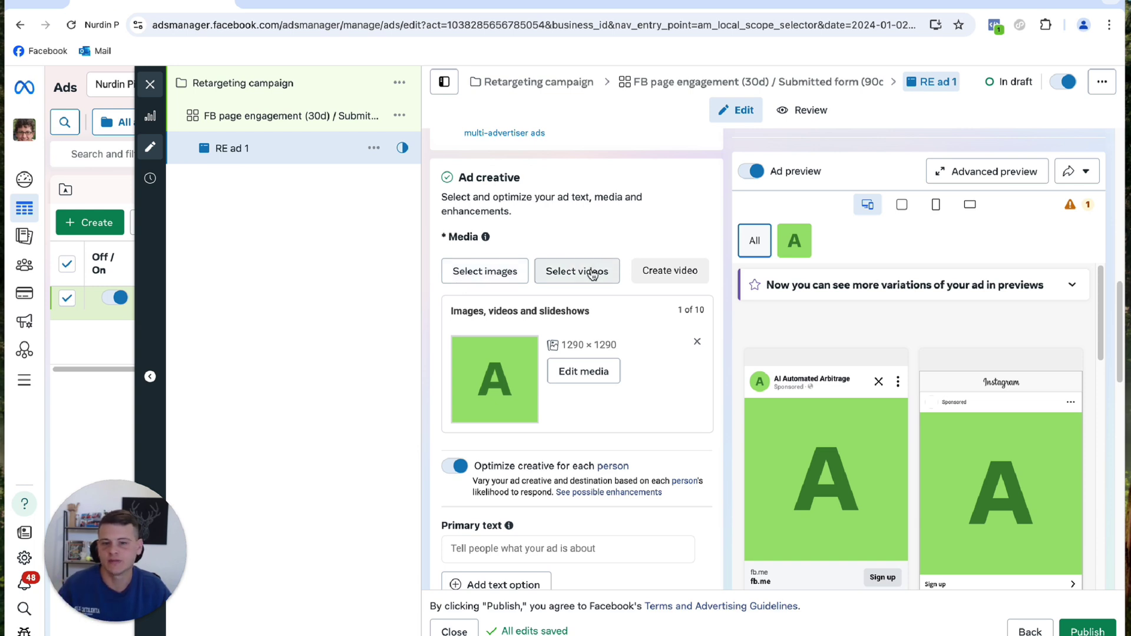
scroll(493, 373, "down", 4)
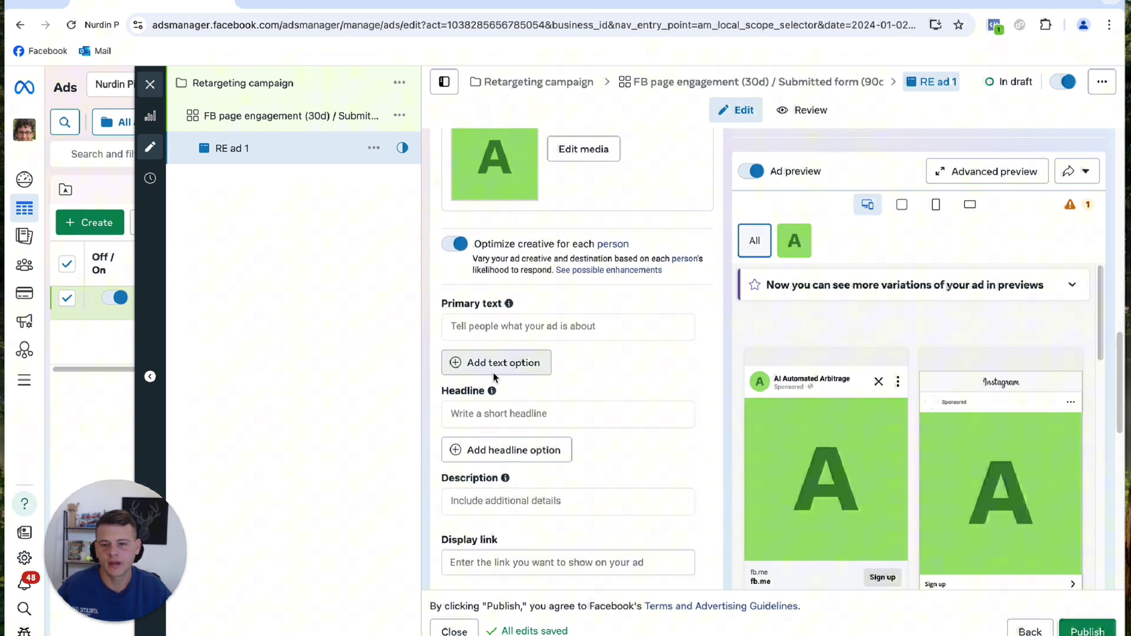
Enter two primary text options: 're copy1' and 're copy2'.
left_click(462, 313)
type("re copy1")
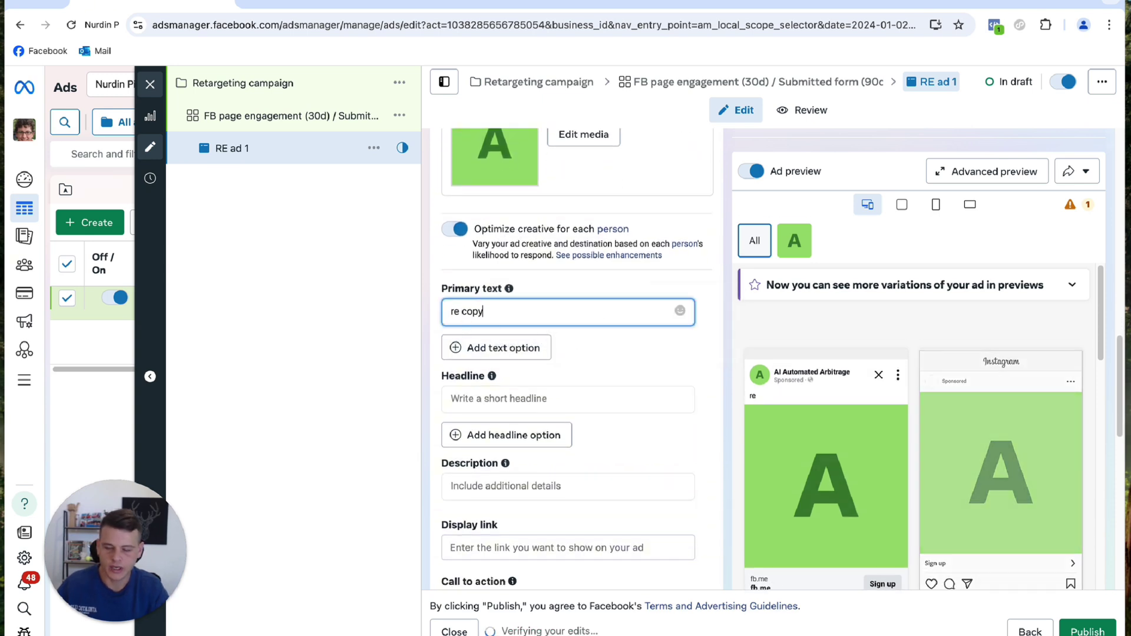
left_click(426, 318)
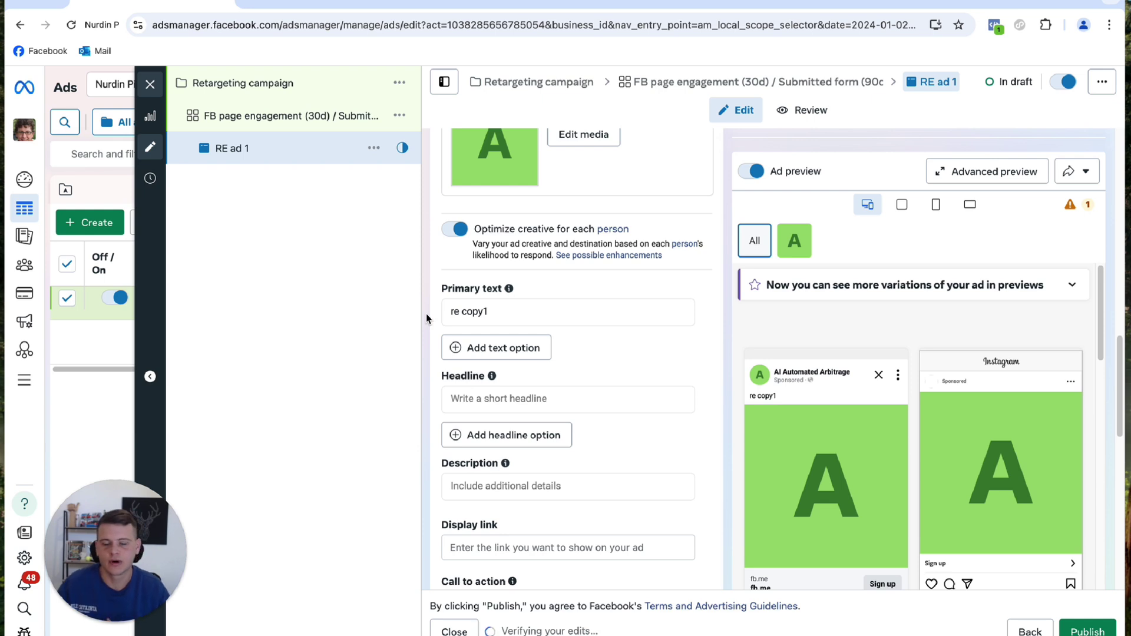
left_click(477, 349)
type("re copy2")
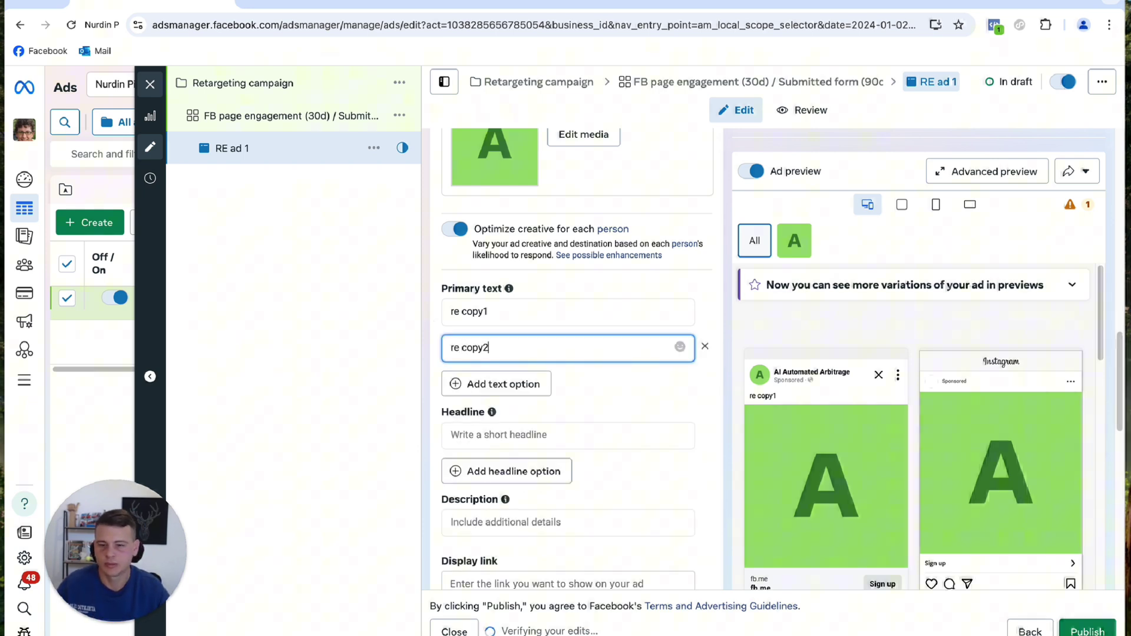
Enter two headline options: 'h1' and 'h2'.
left_click(489, 434)
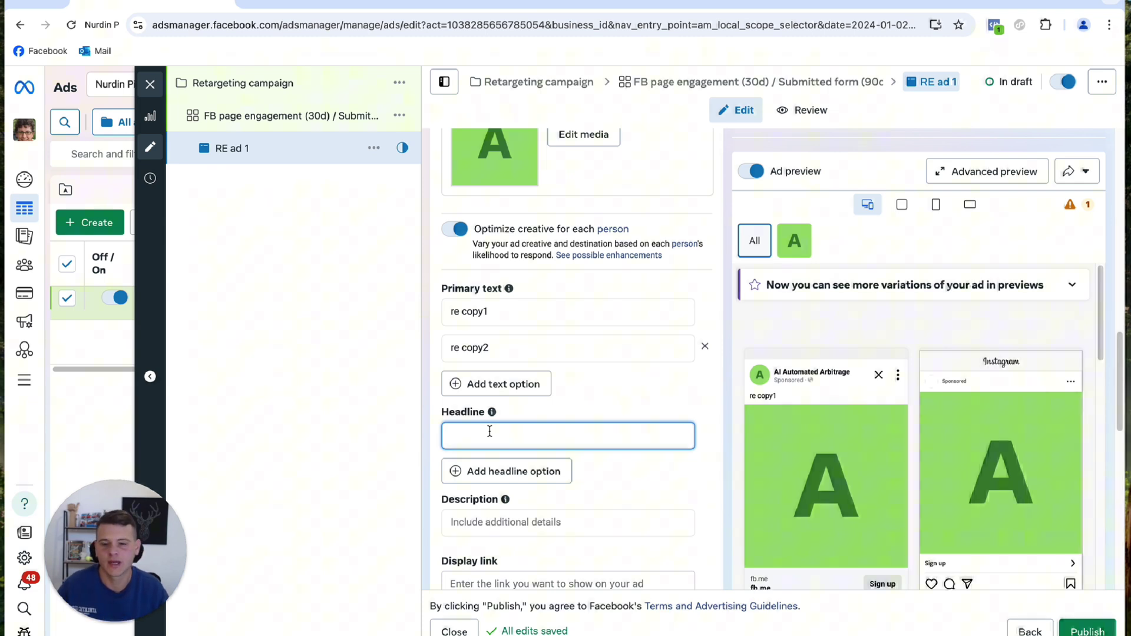
type("h1")
left_click(506, 472)
type("h2")
scroll(458, 411, "down", 4)
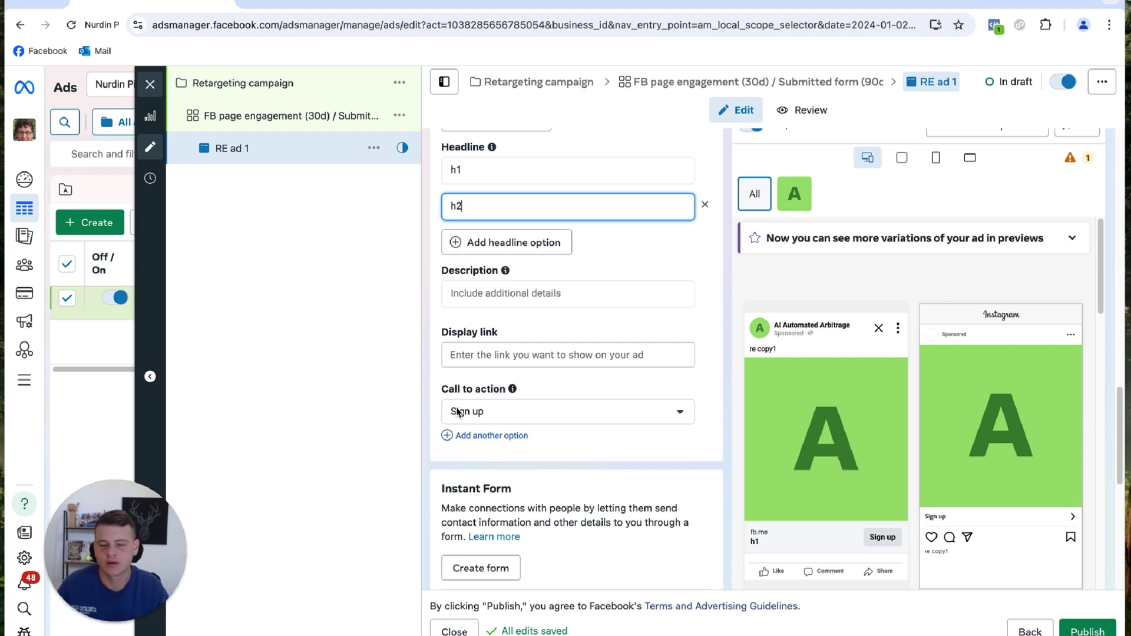
scroll(458, 411, "down", 4)
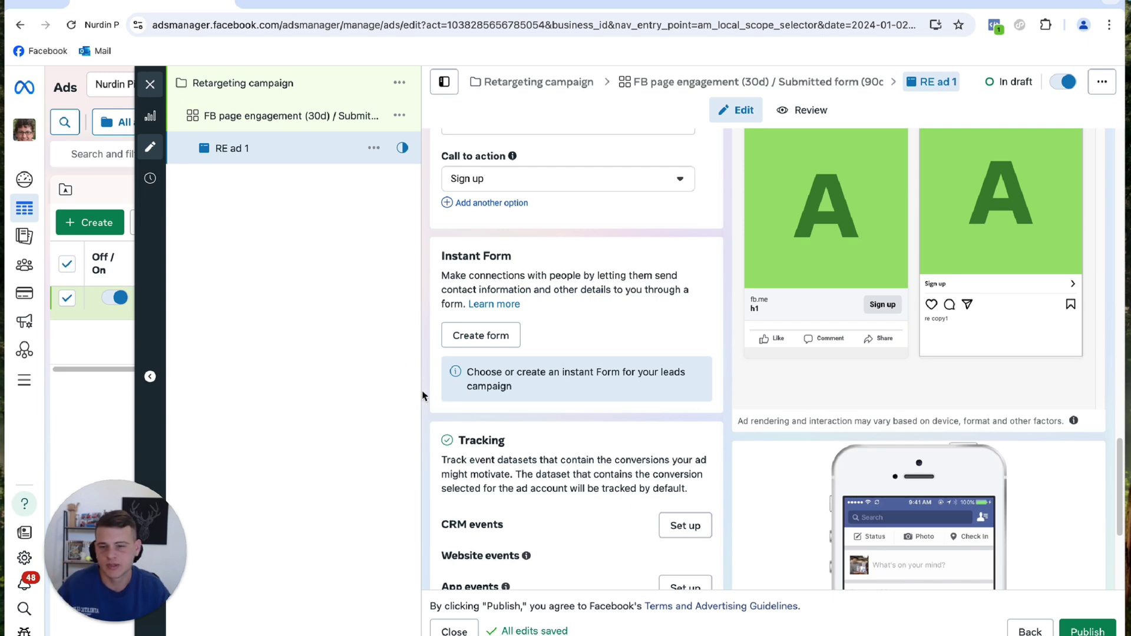
scroll(423, 389, "down", 1)
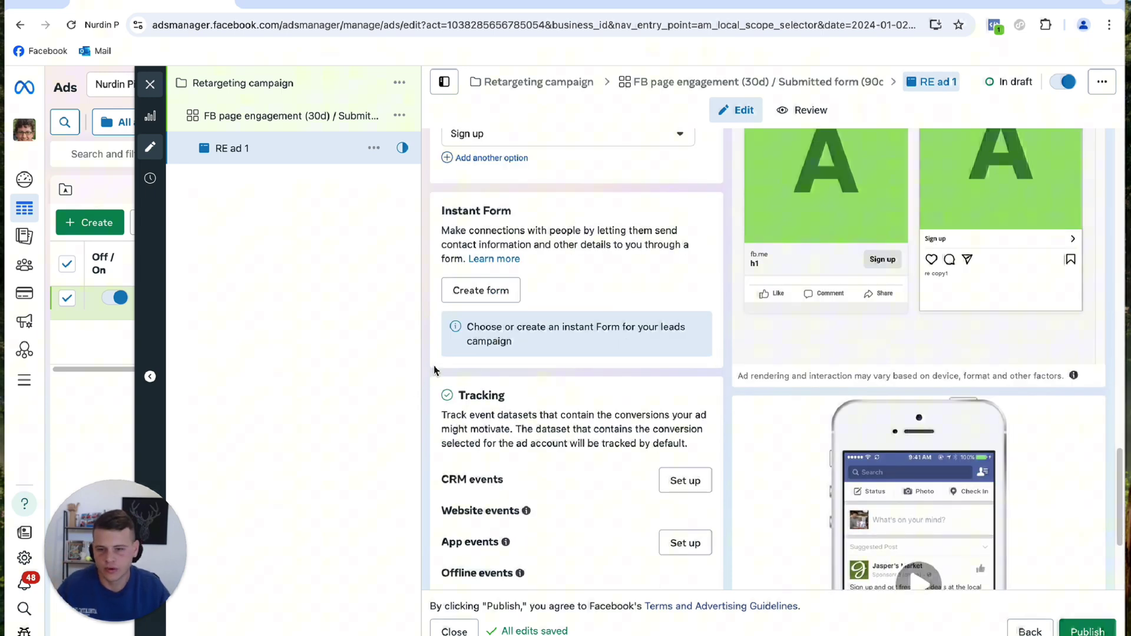
scroll(424, 375, "down", 3)
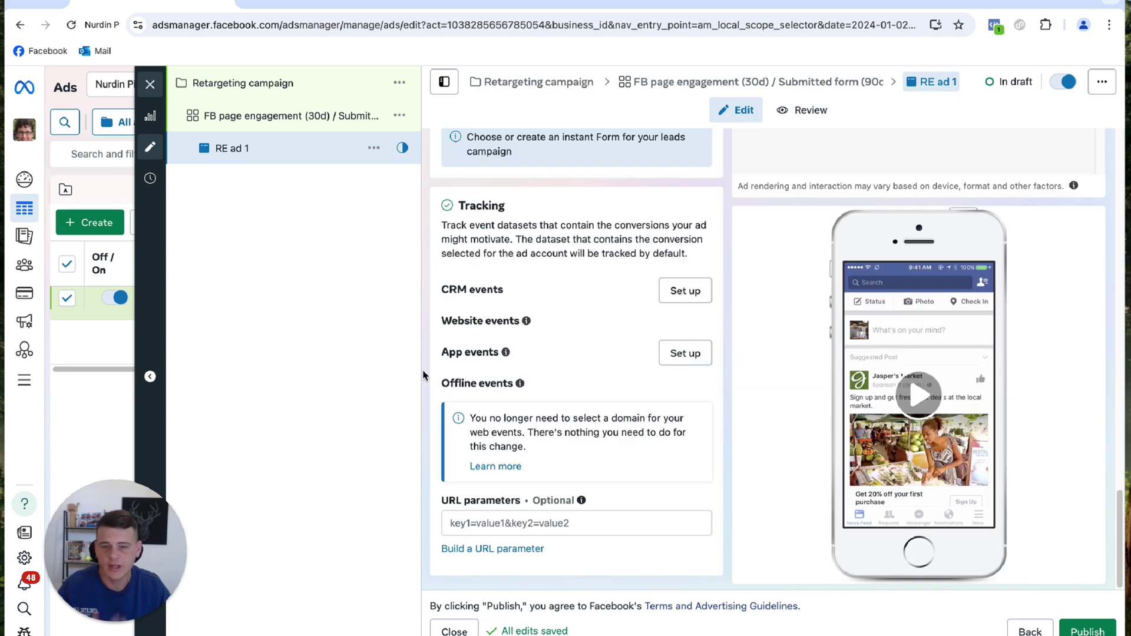